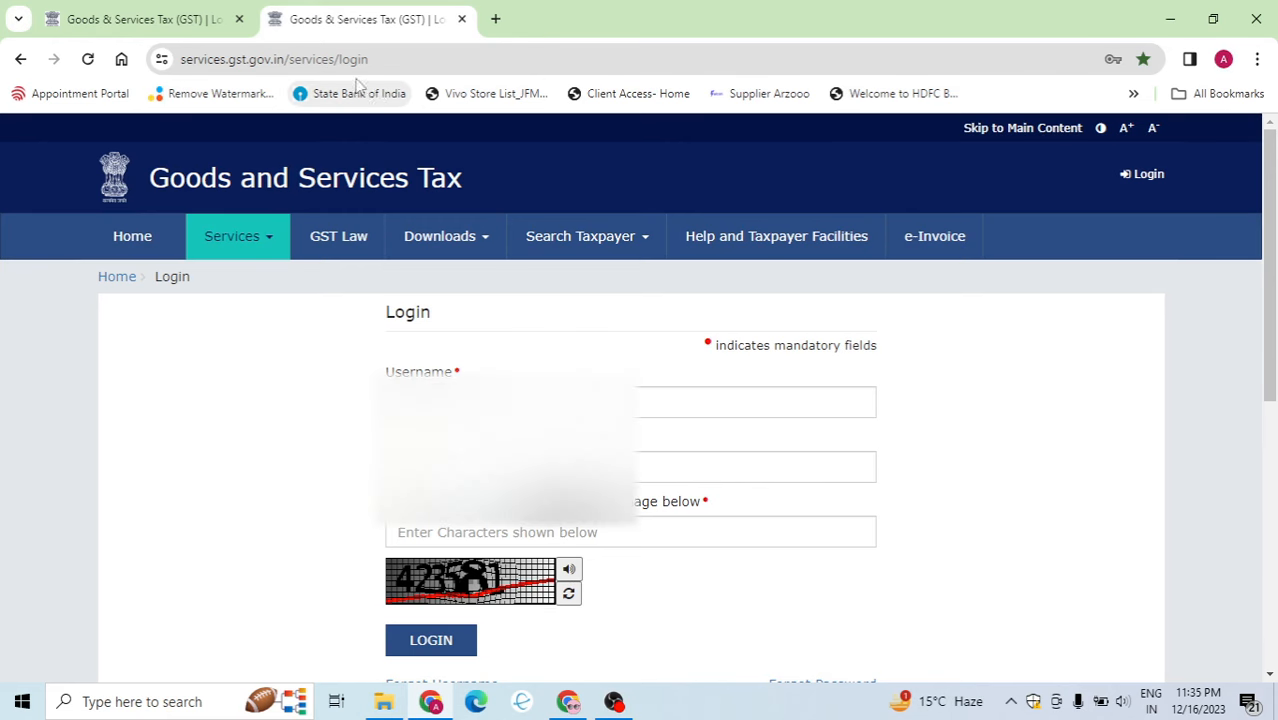
Log in to the GST Portal with the saved password and a freshly entered captcha.
click(197, 14)
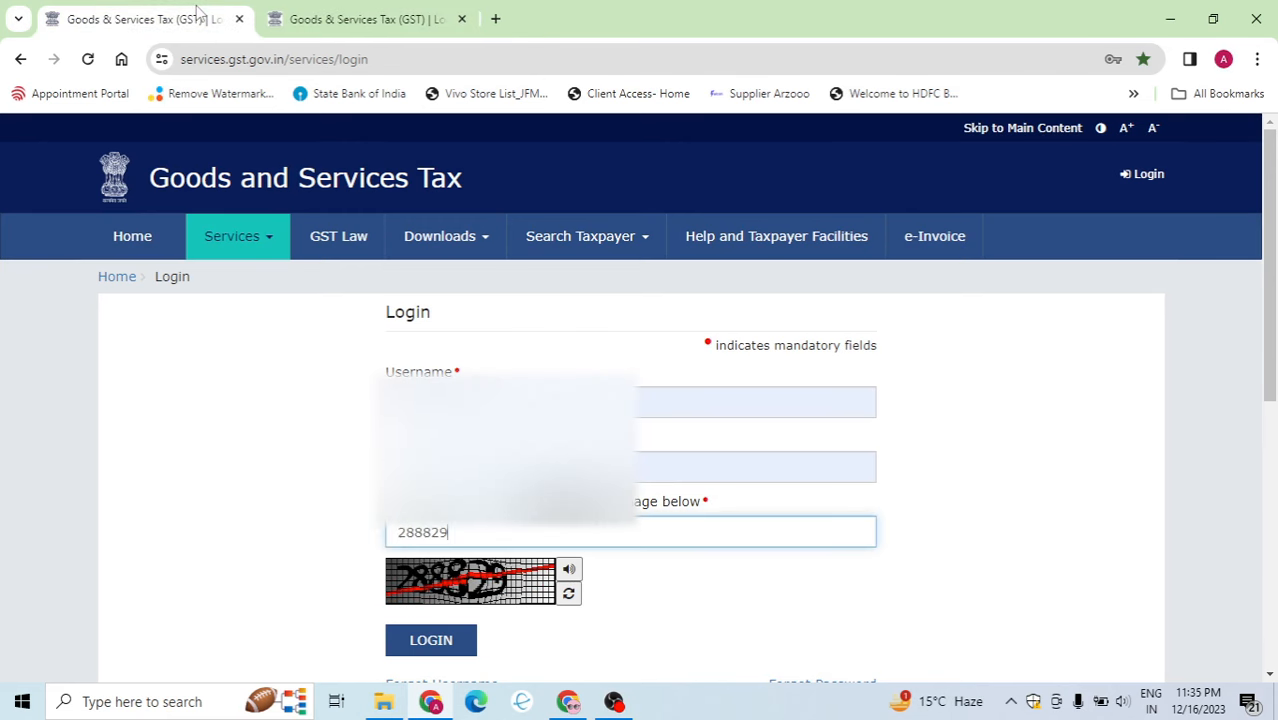
click(433, 641)
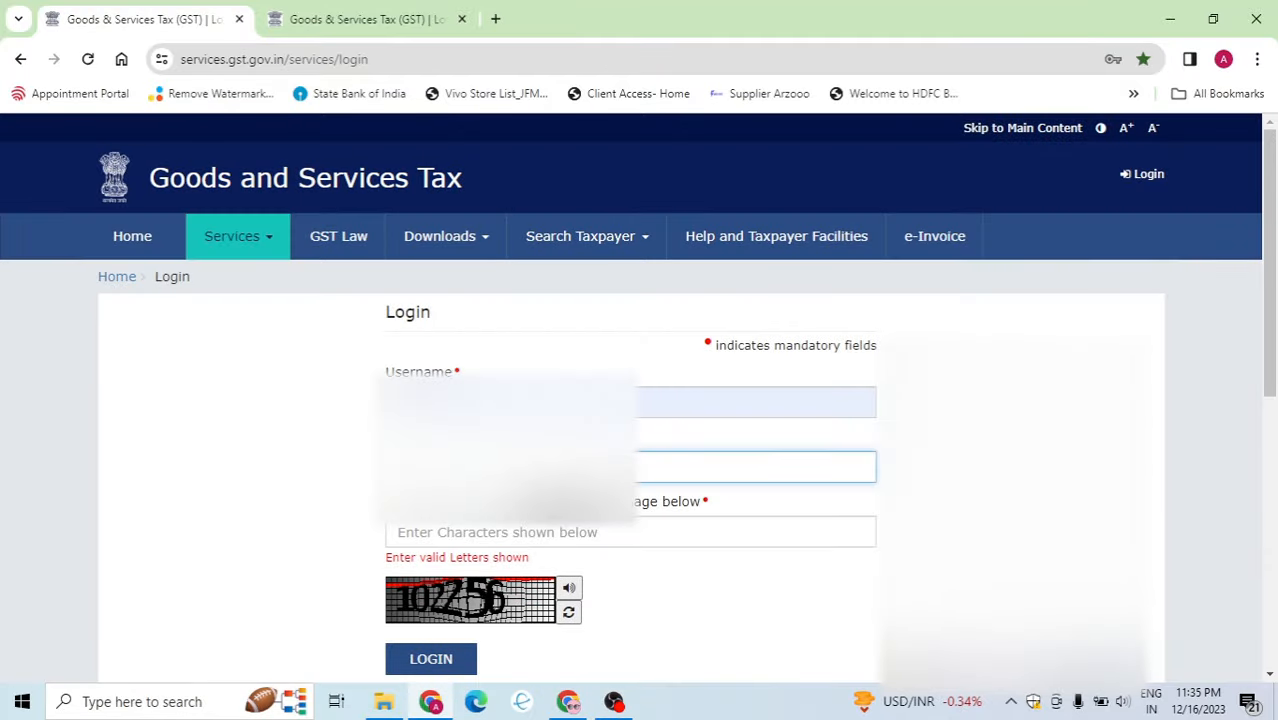
click(530, 467)
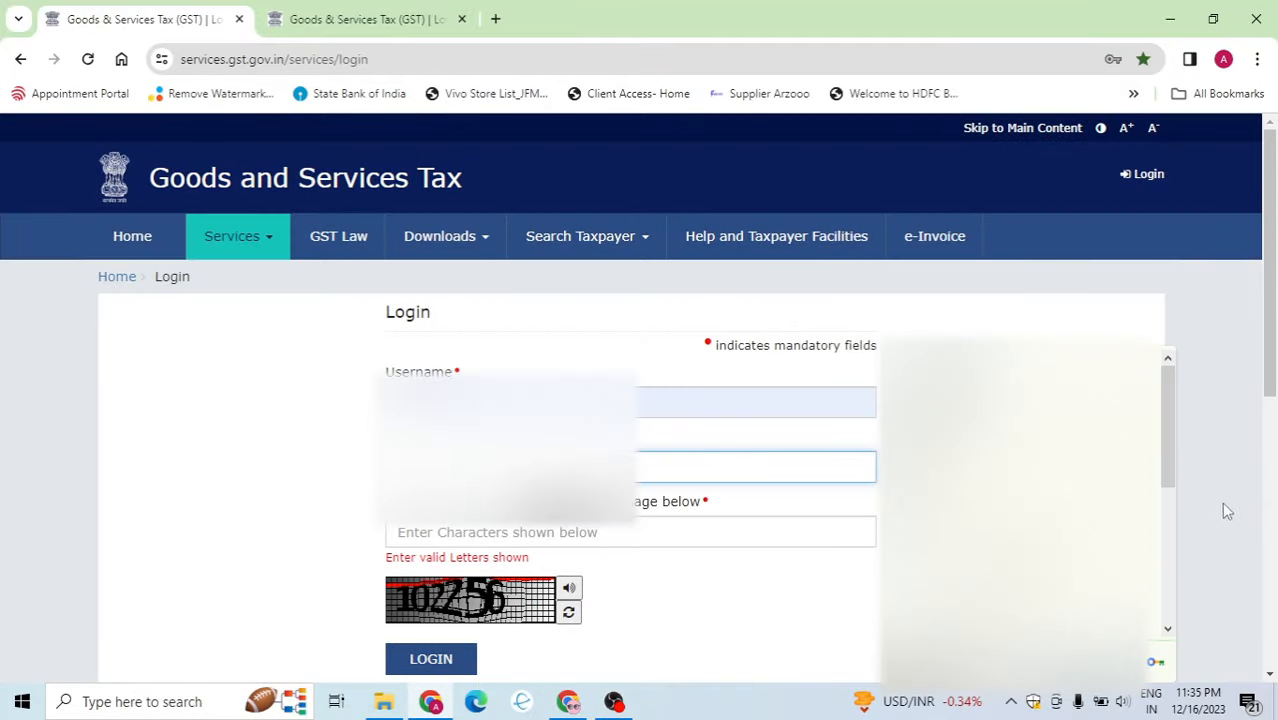
drag(1162, 455, 1165, 531)
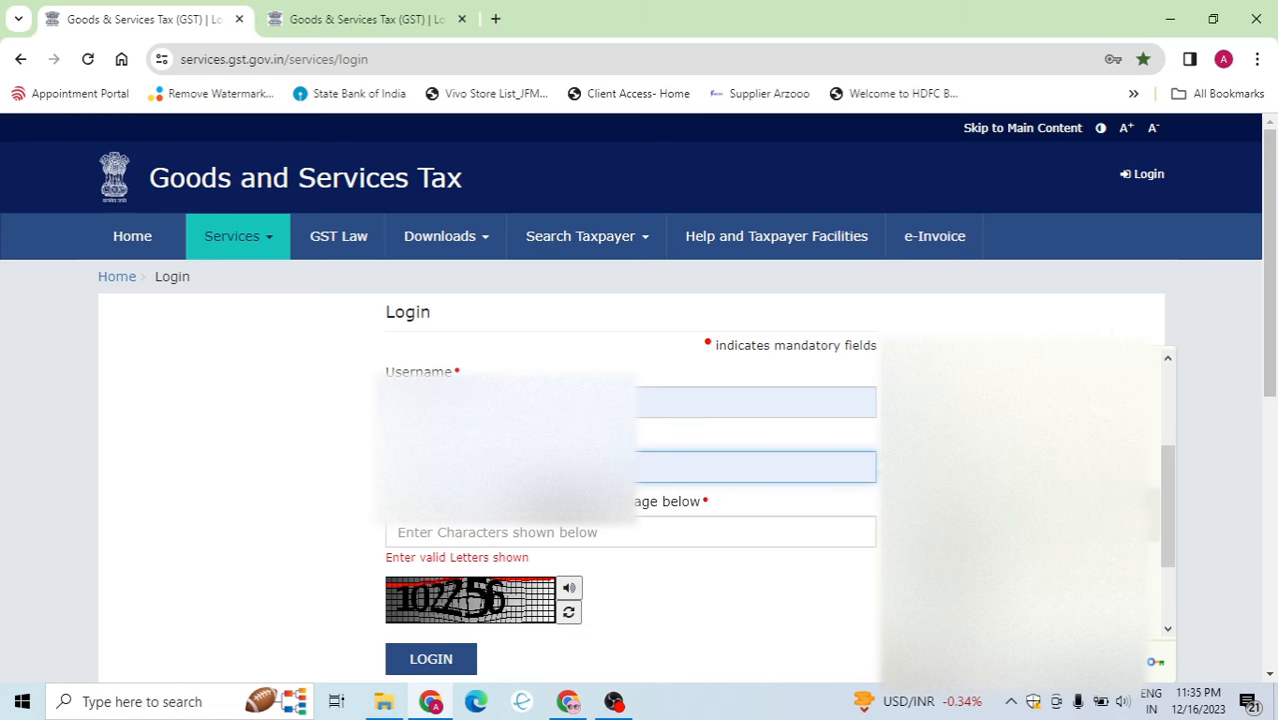
click(1050, 515)
click(751, 533)
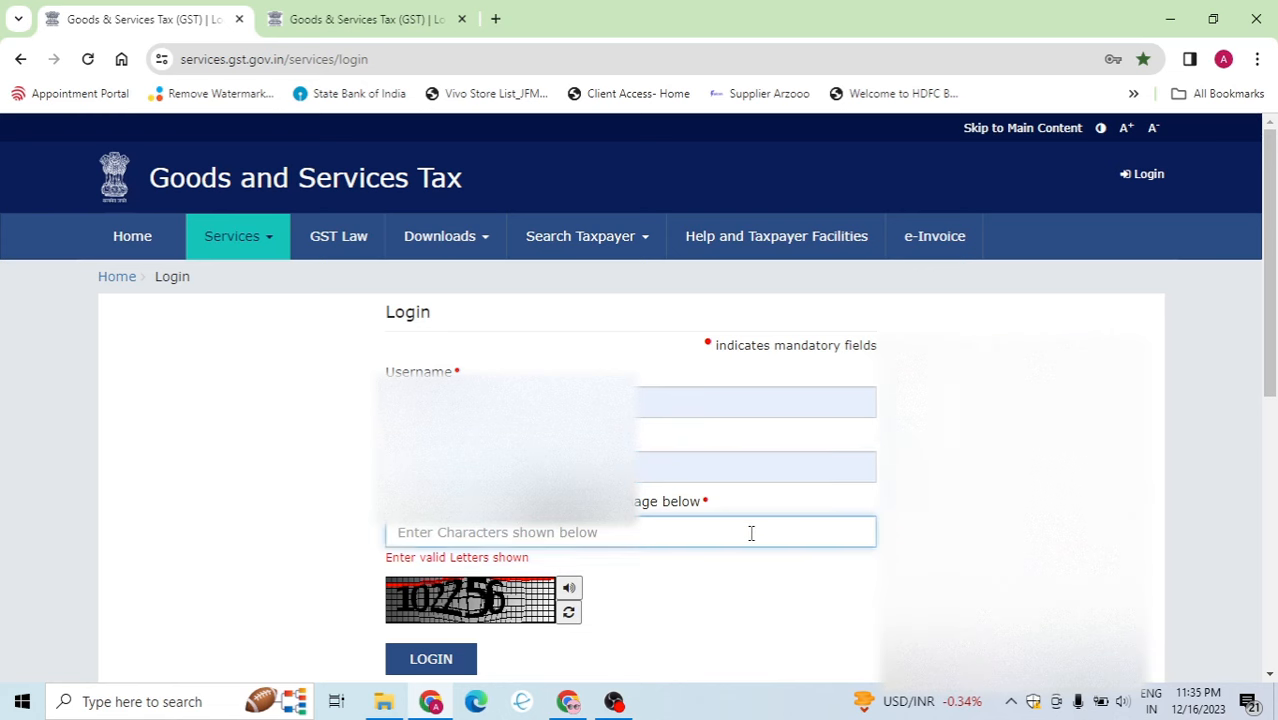
text(102256)
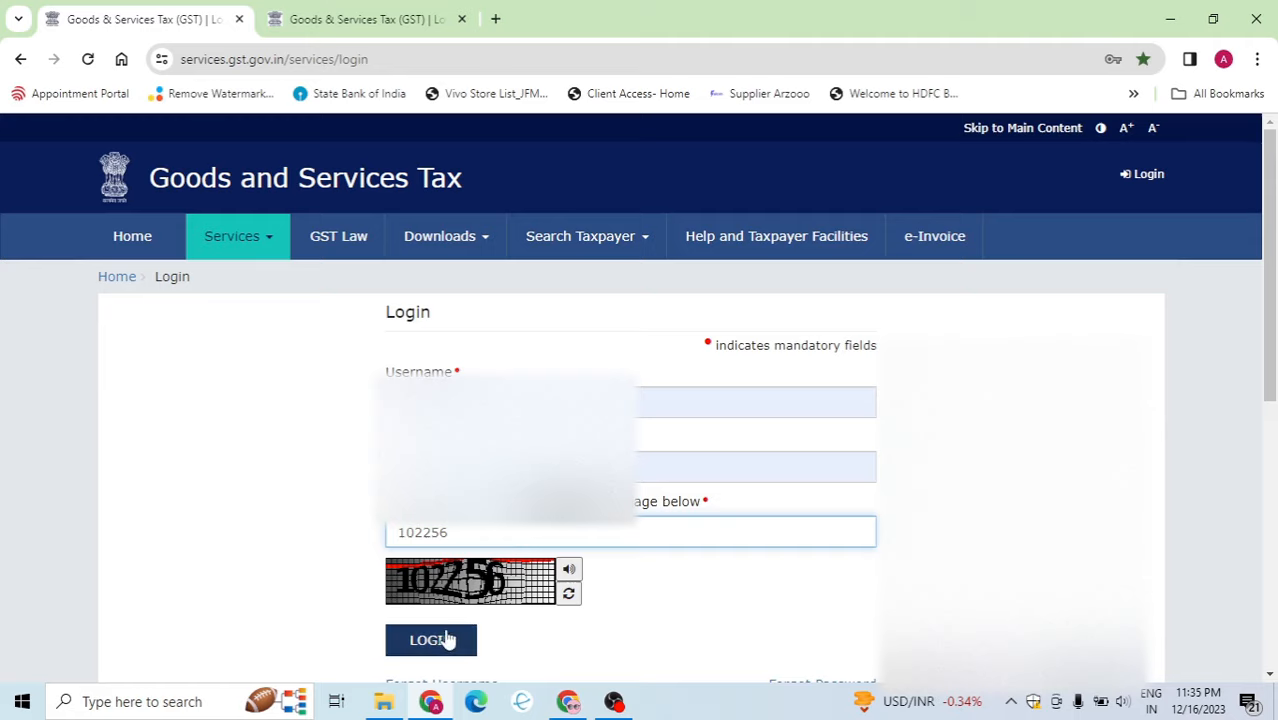
click(443, 641)
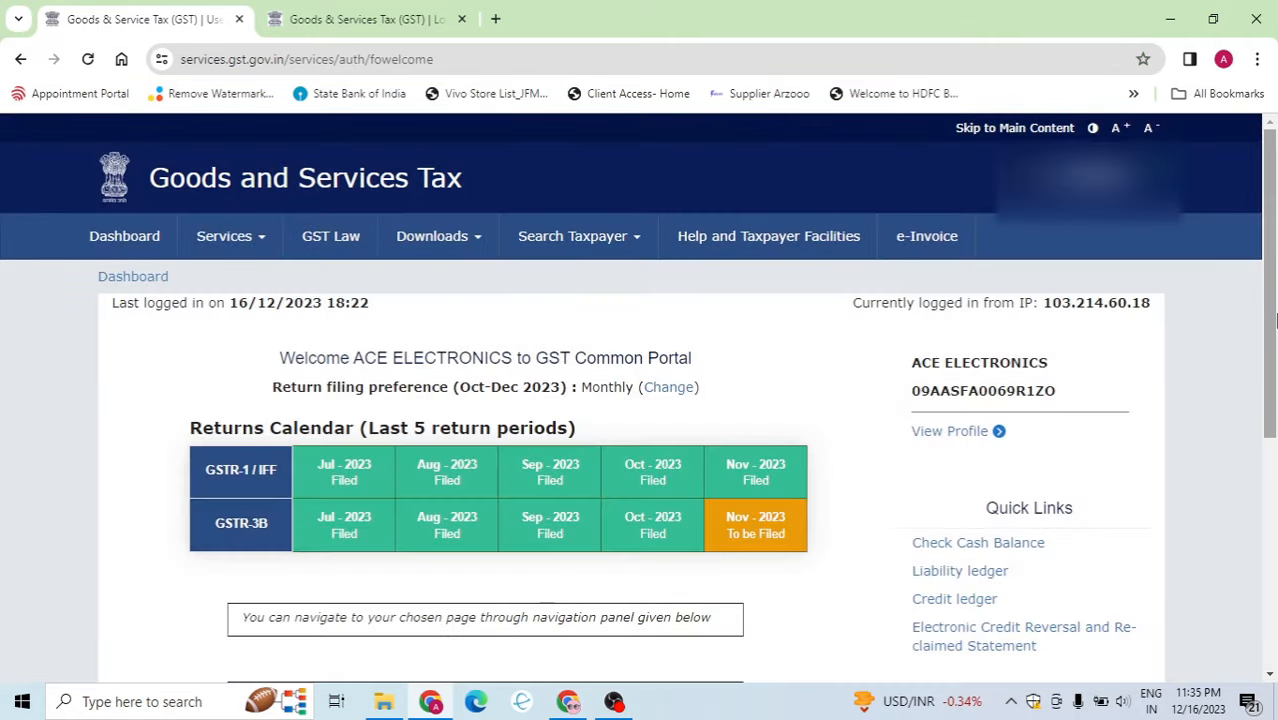
Go to the Returns Dashboard through the Services > Returns menu.
drag(1272, 323, 1272, 377)
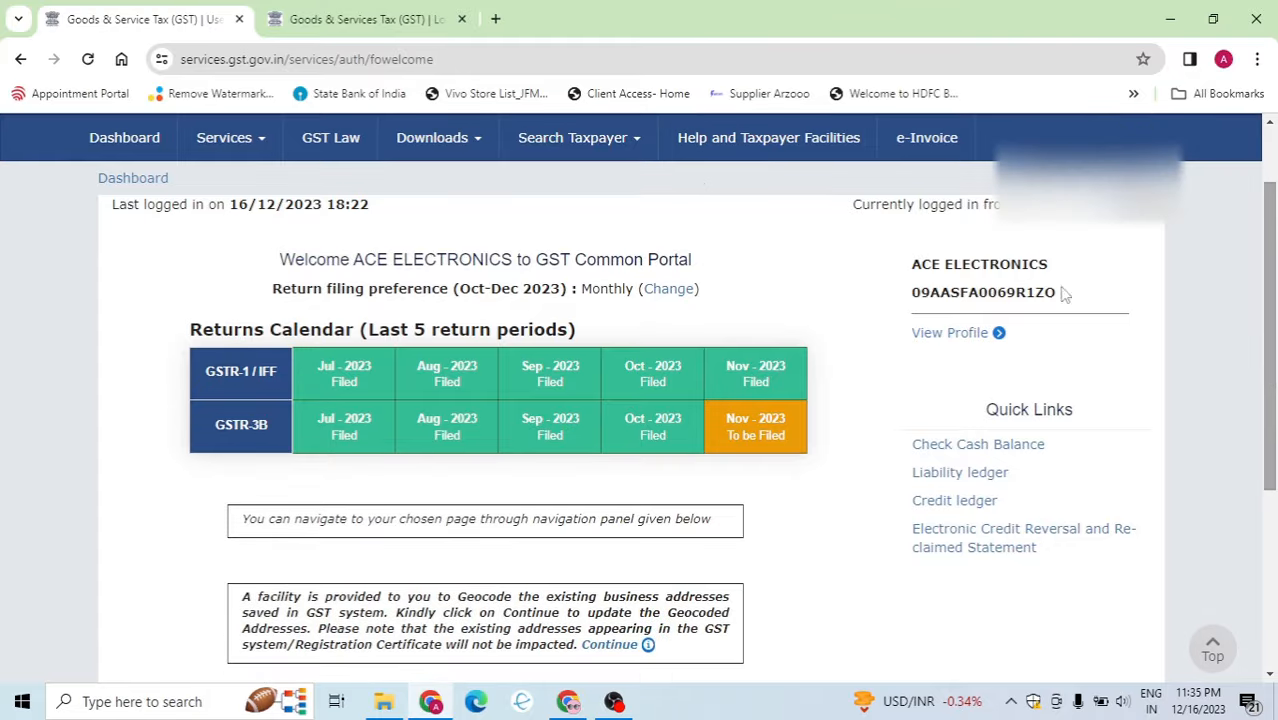
mouse_move(256, 141)
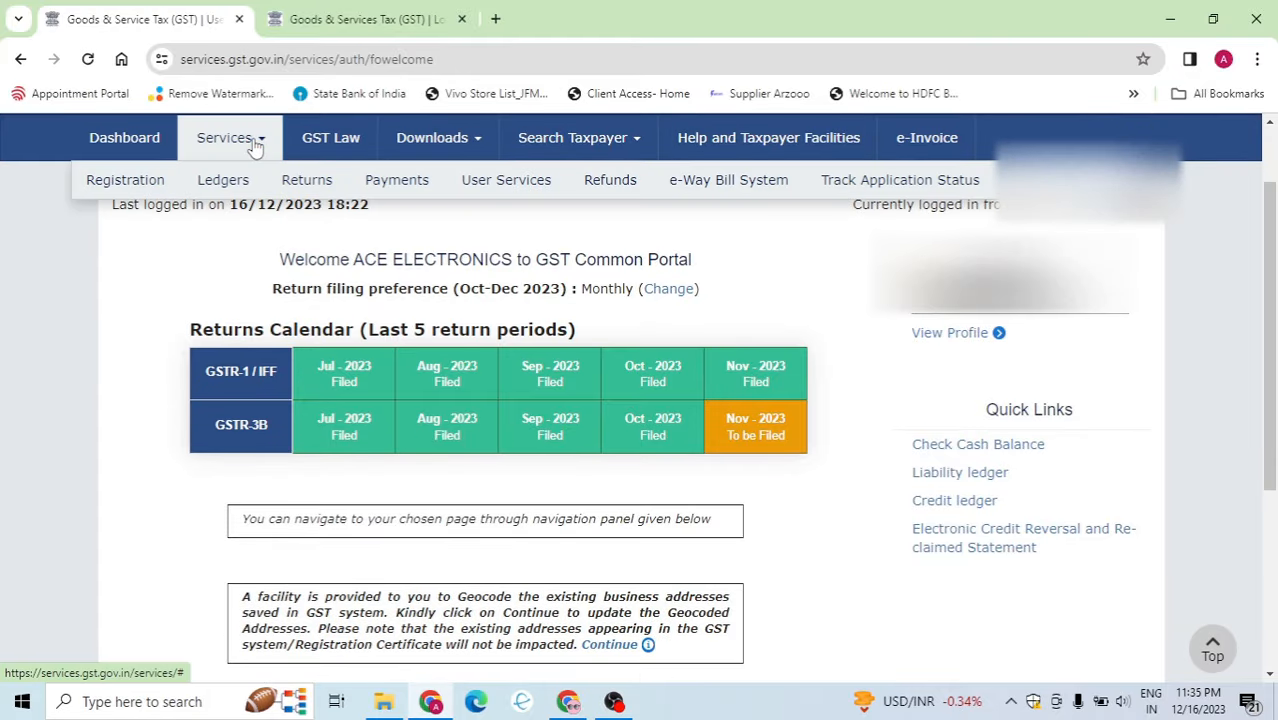
mouse_move(306, 182)
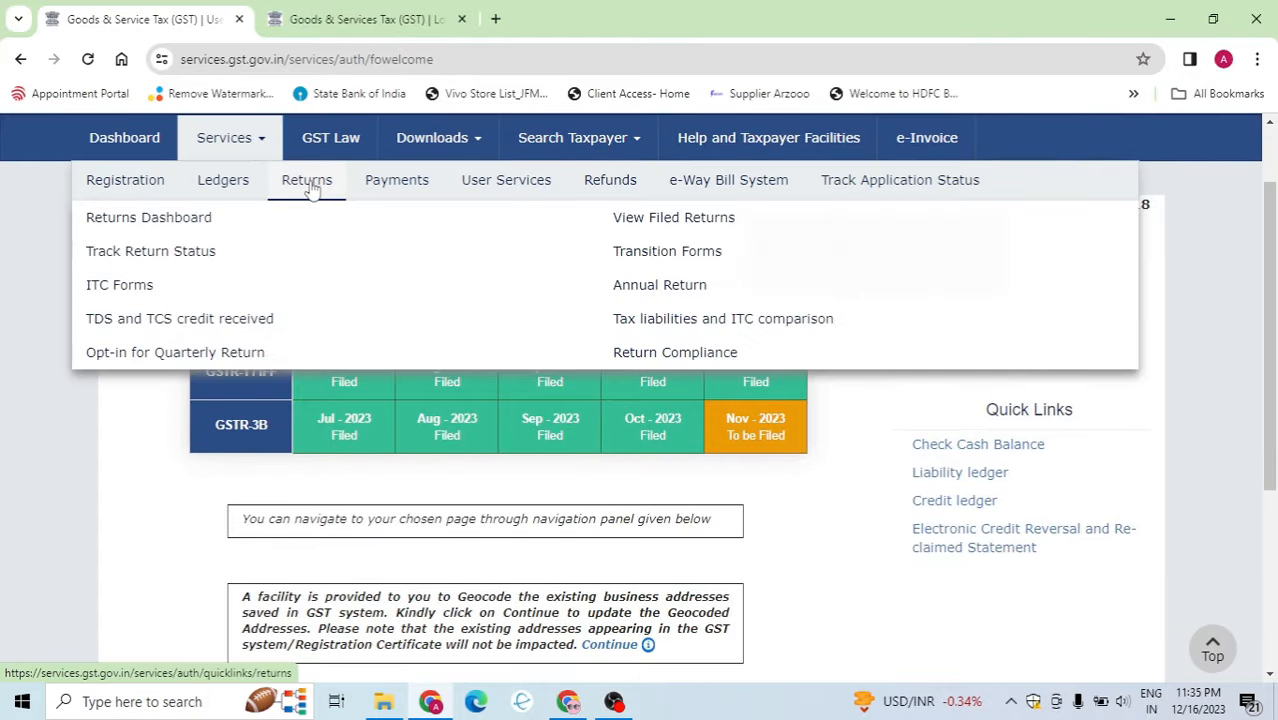
click(205, 219)
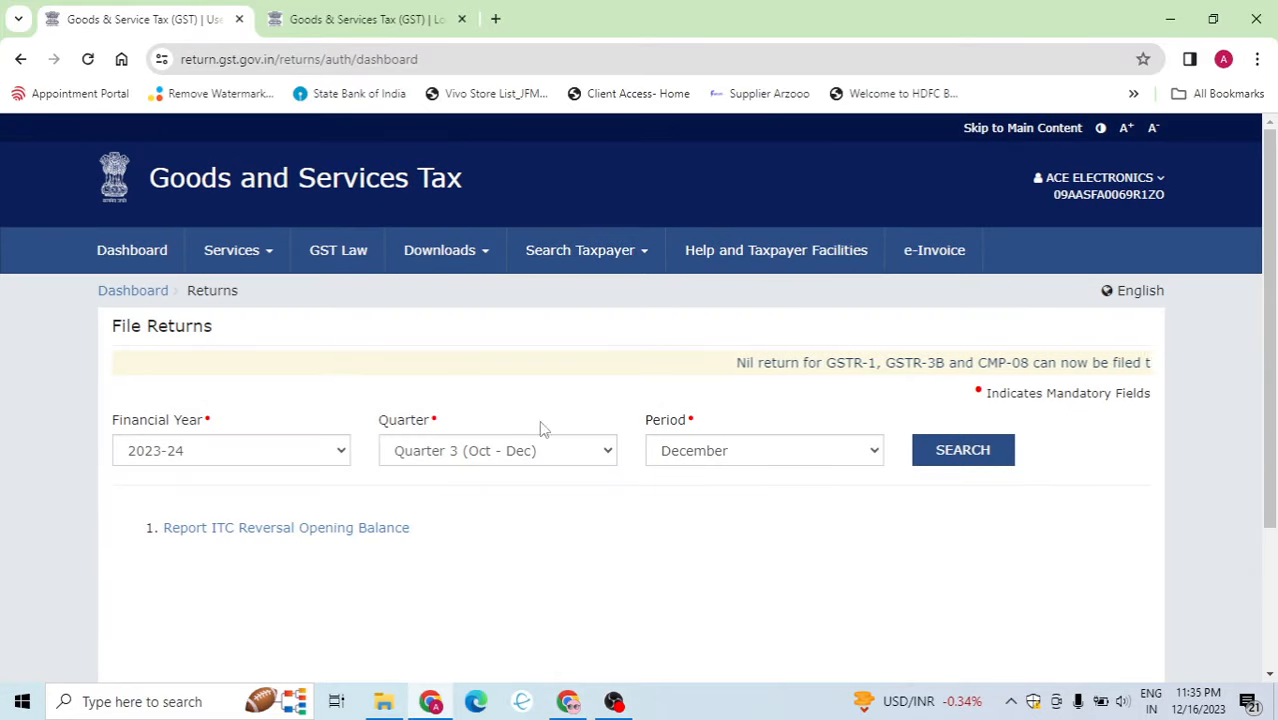
Search the 2023-24 returns for November and view the GSTR-2B ITC statement.
click(653, 450)
click(706, 499)
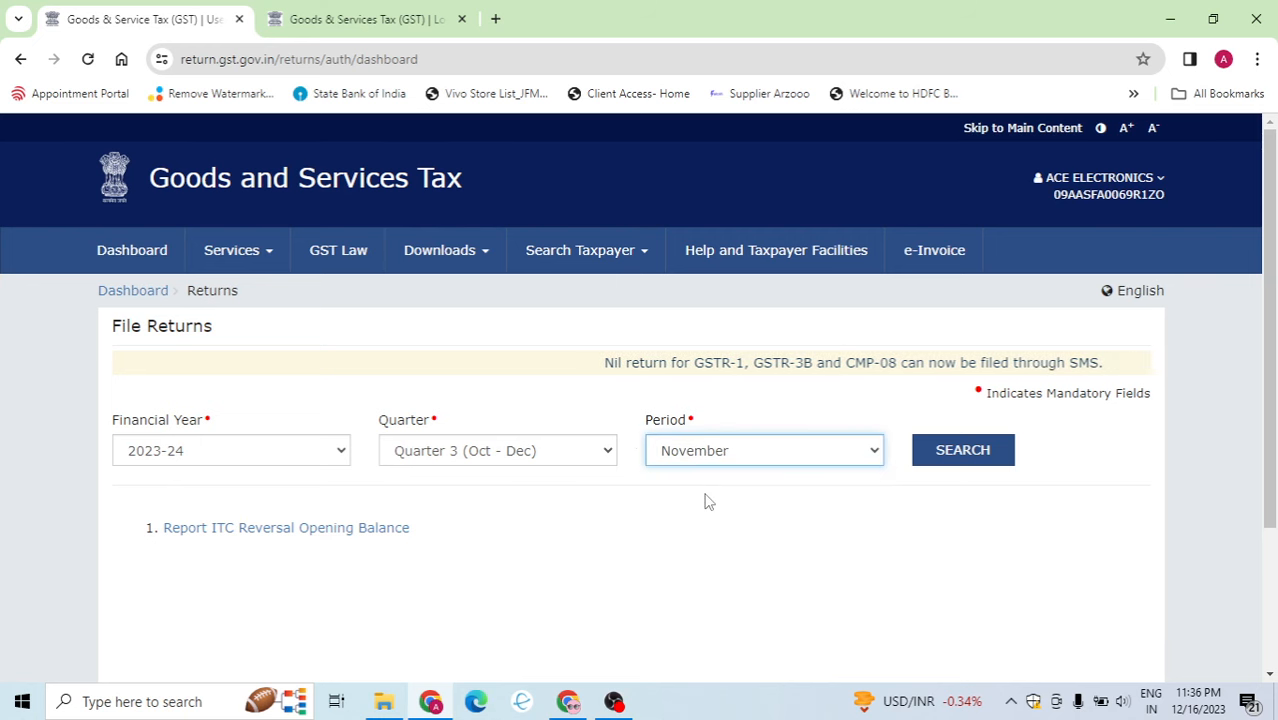
click(937, 462)
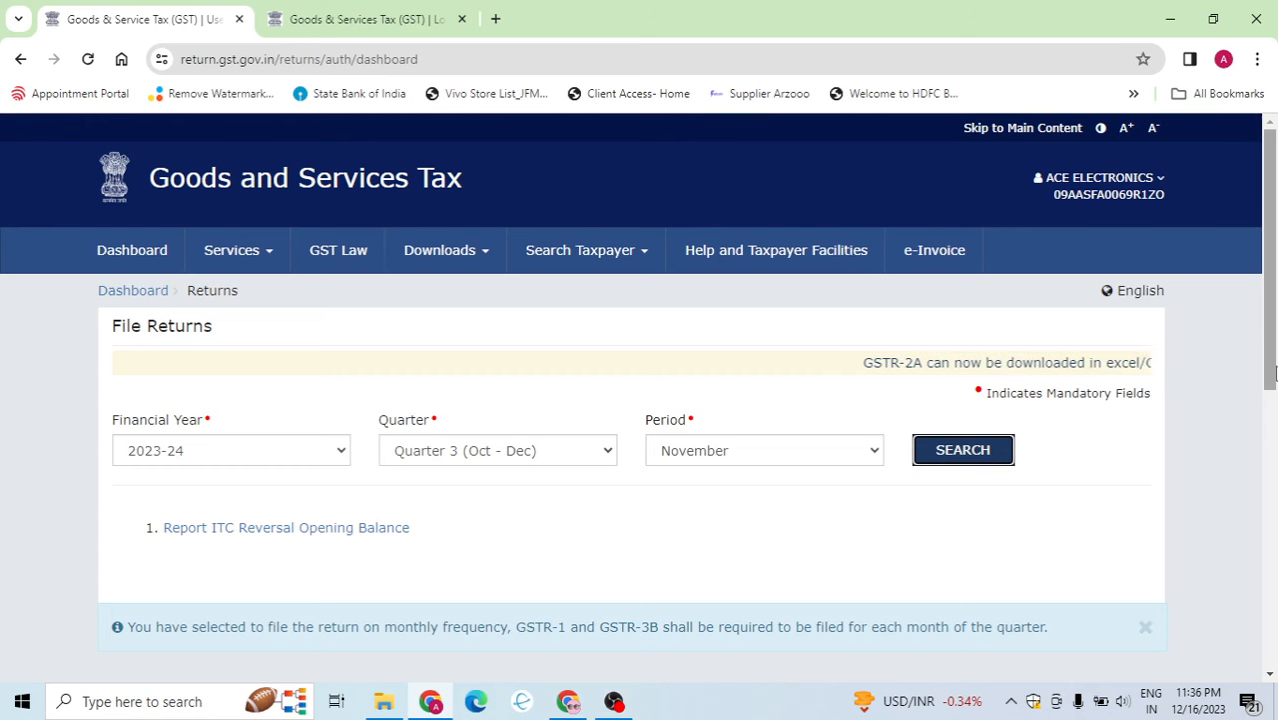
scroll(1258, 451, down, 4)
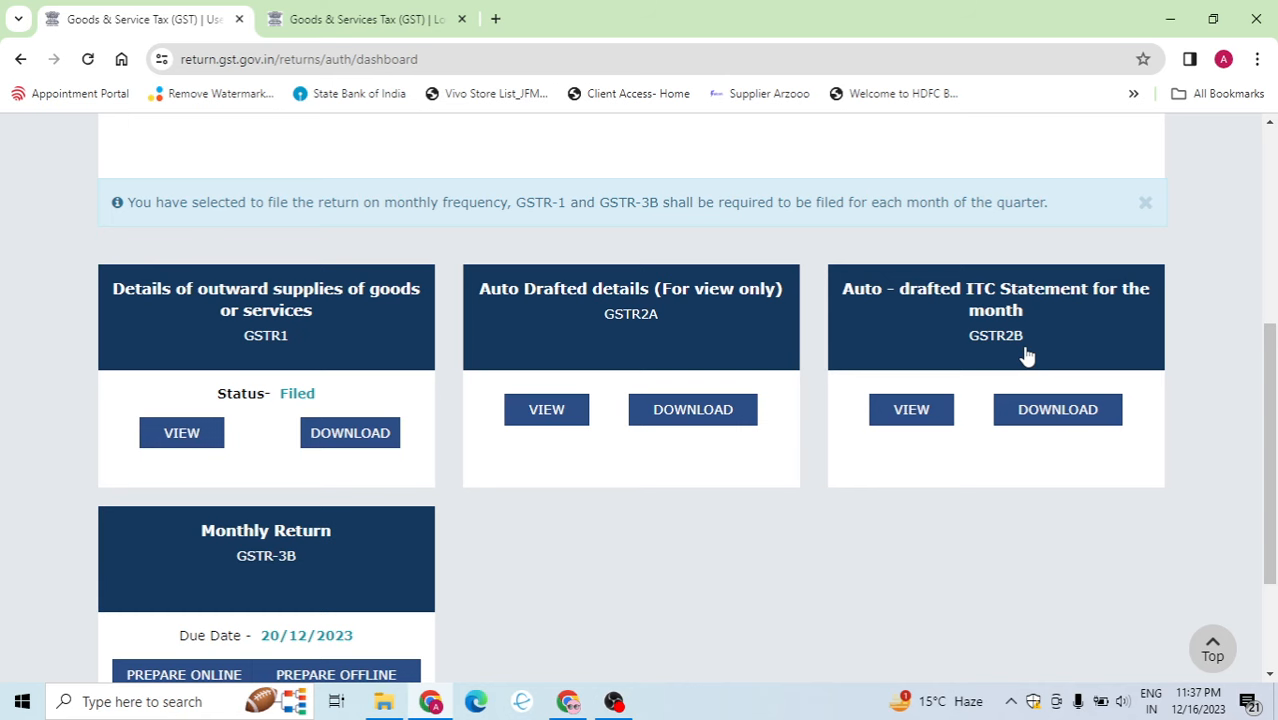
click(1026, 355)
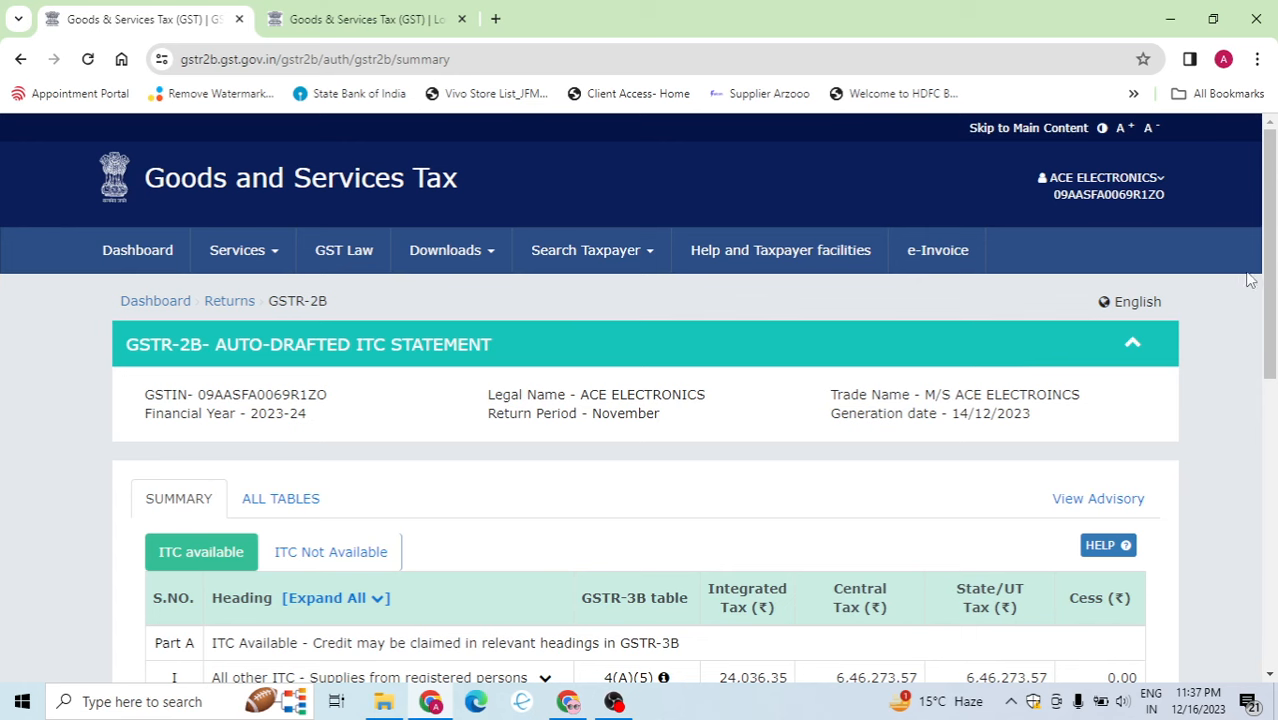
Expand the All other ITC row and review the B2B invoice list.
scroll(1254, 357, down, 2)
scroll(1254, 357, down, 2)
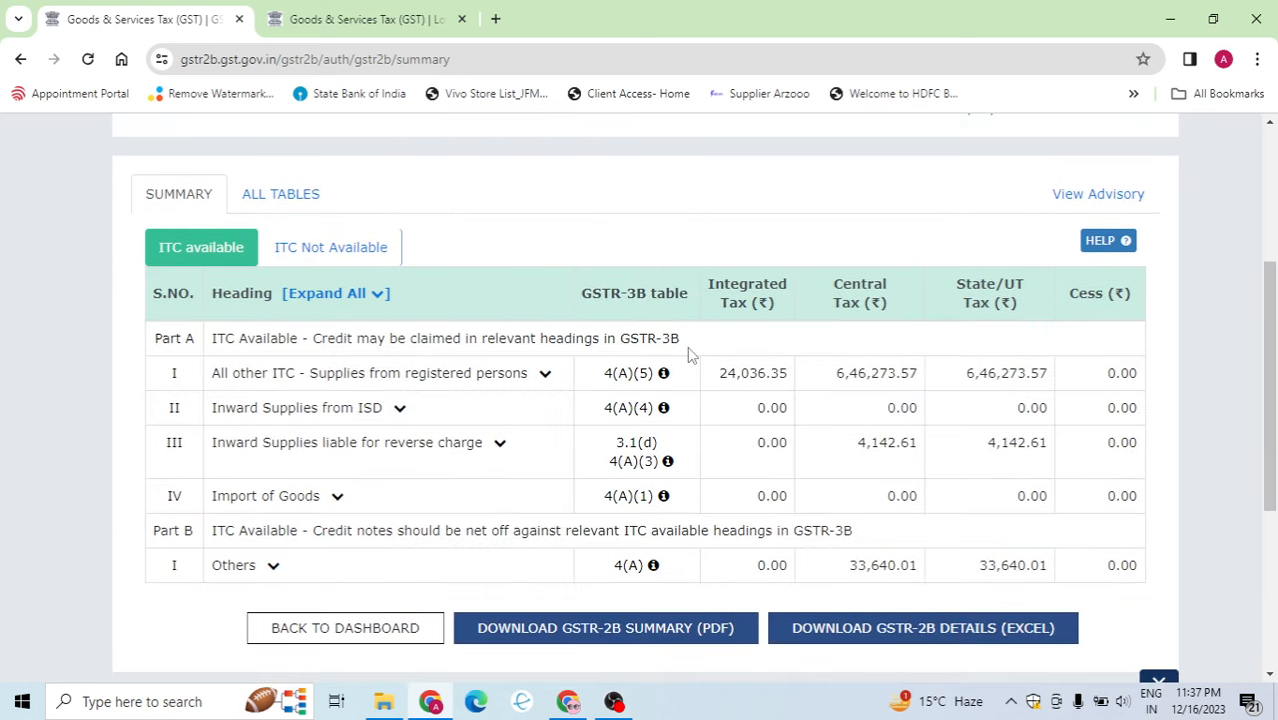
click(545, 375)
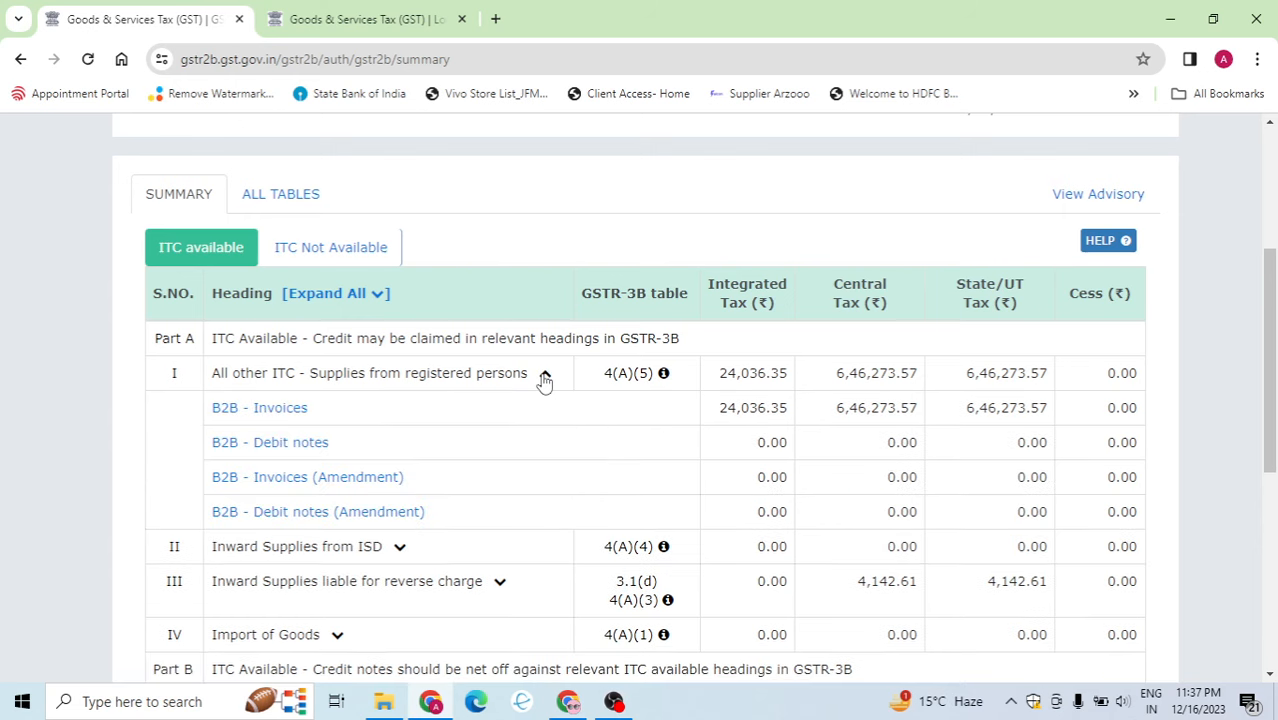
click(258, 412)
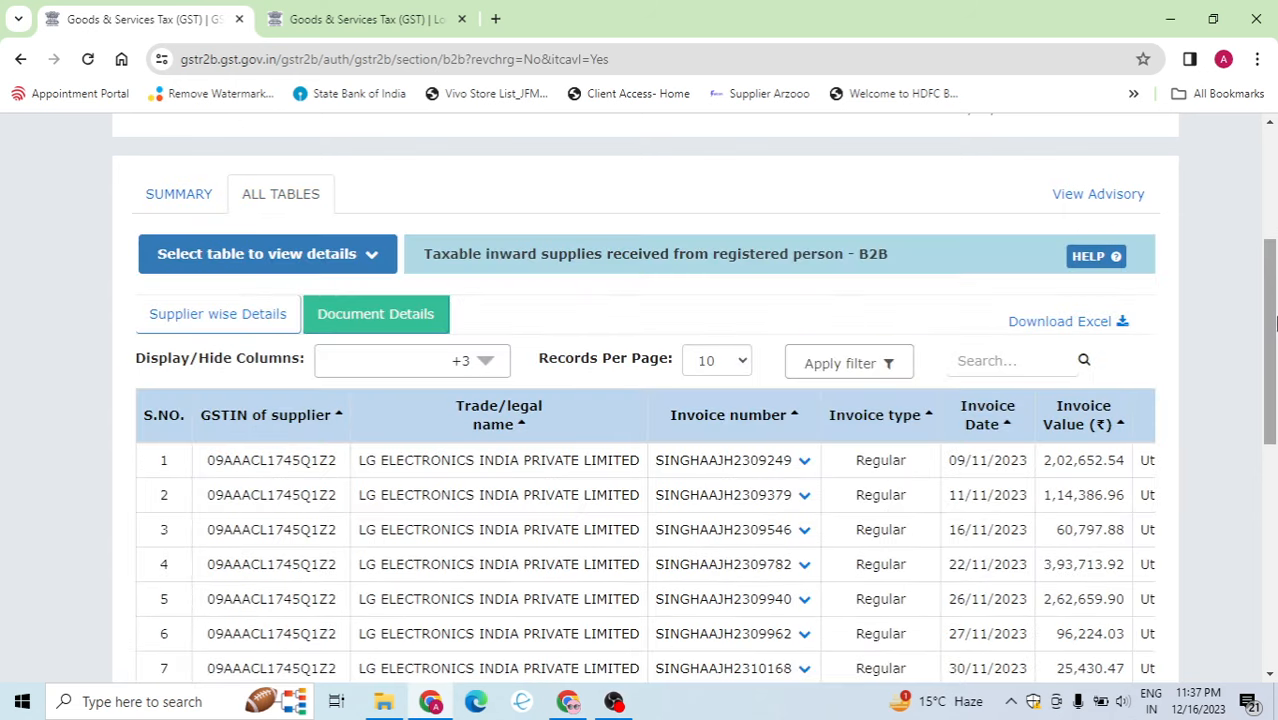
scroll(1248, 433, down, 3)
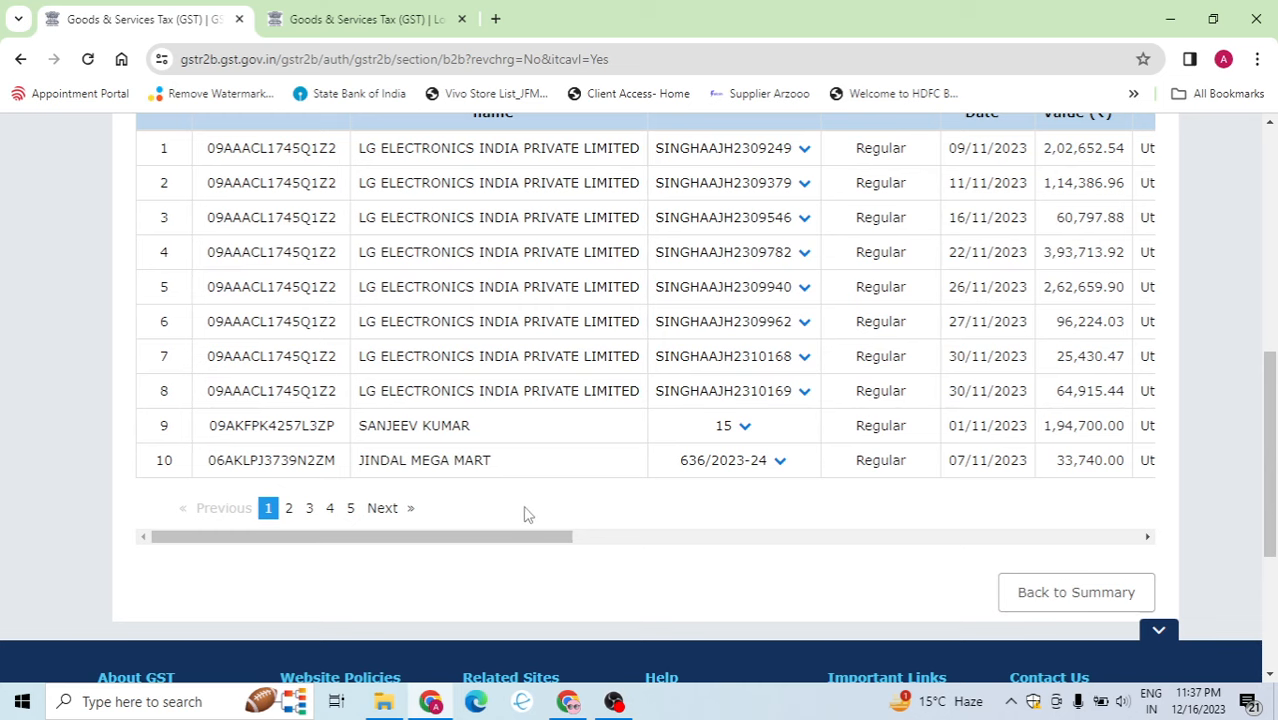
drag(522, 536, 562, 573)
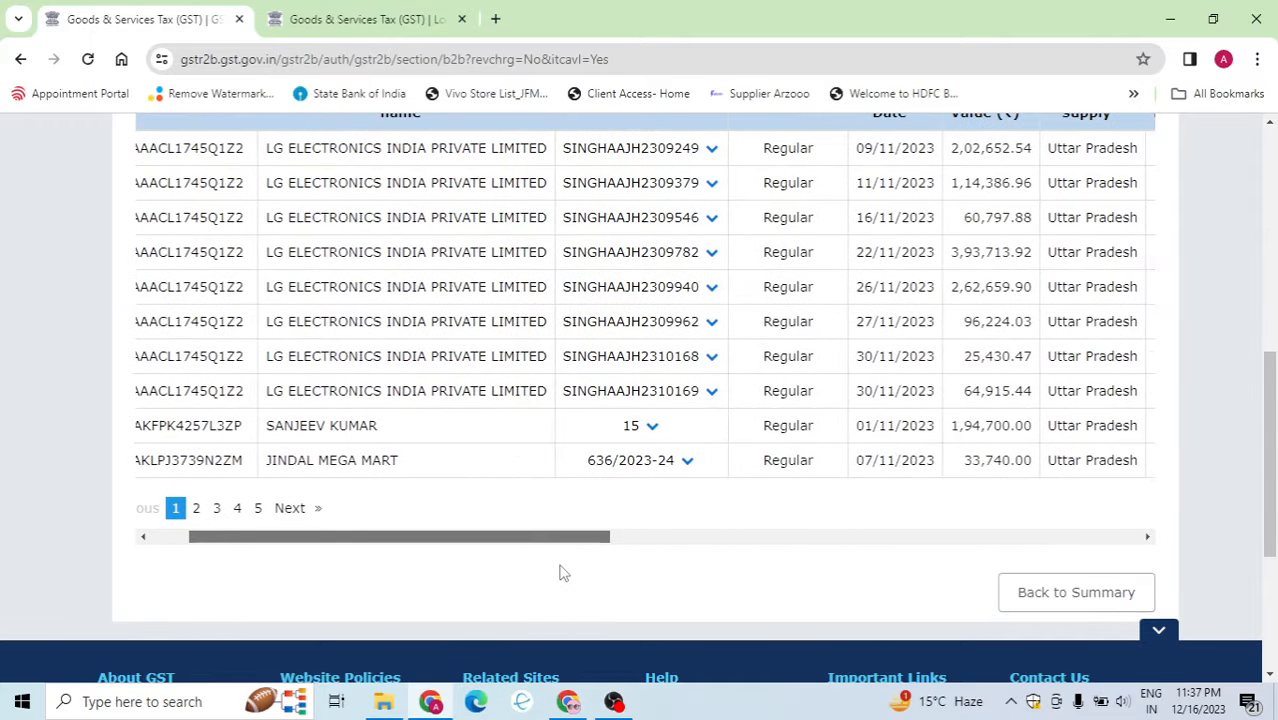
Return to the GSTR-2B summary and then to the Returns section.
click(1013, 592)
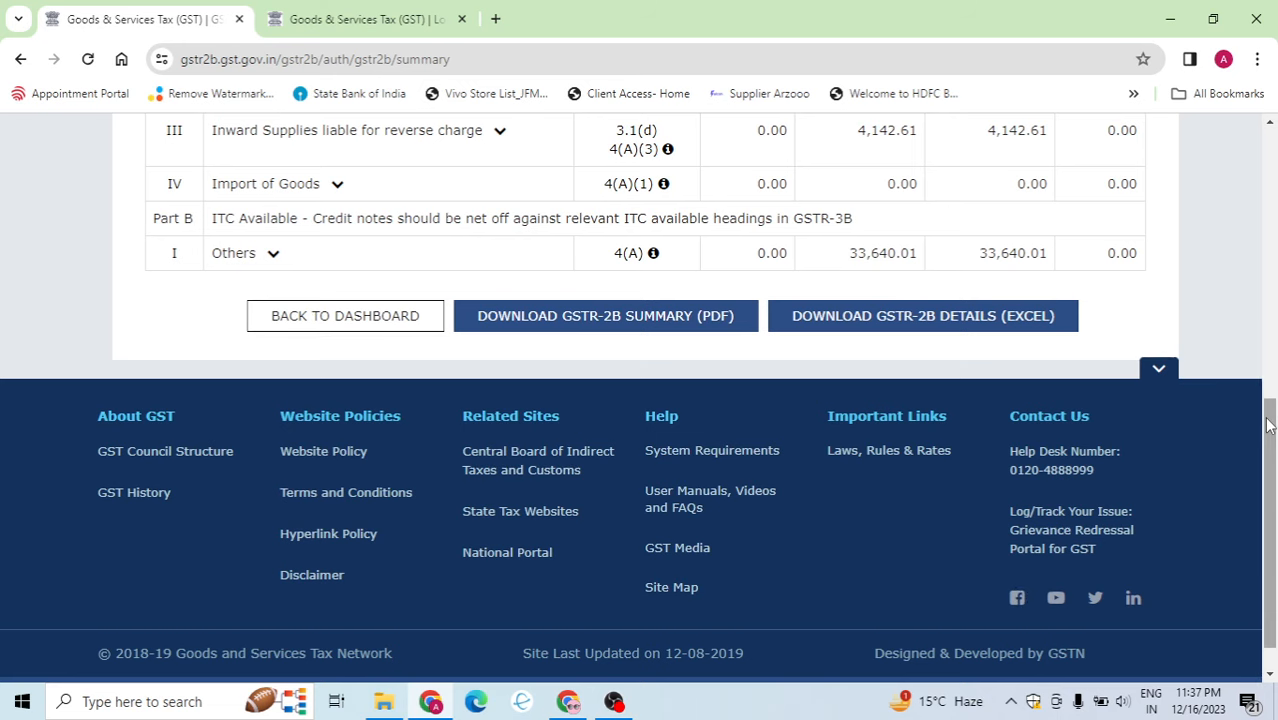
right_click(1270, 320)
click(1274, 366)
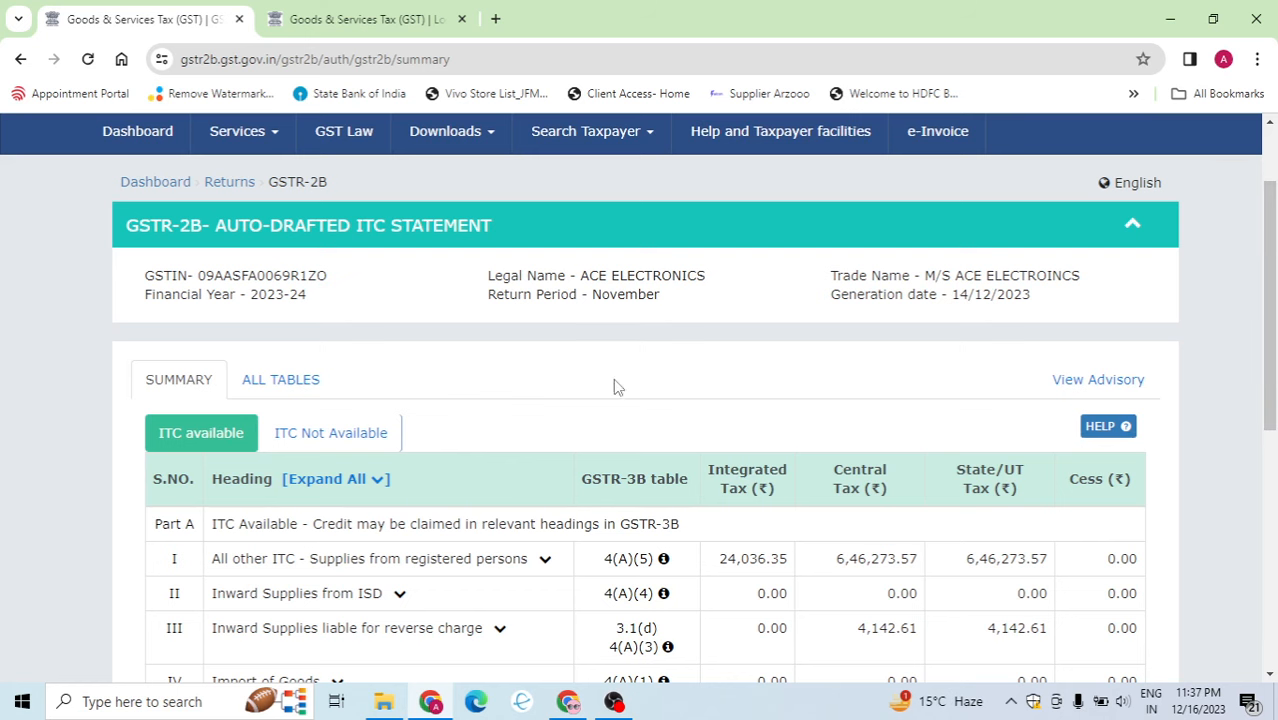
click(232, 190)
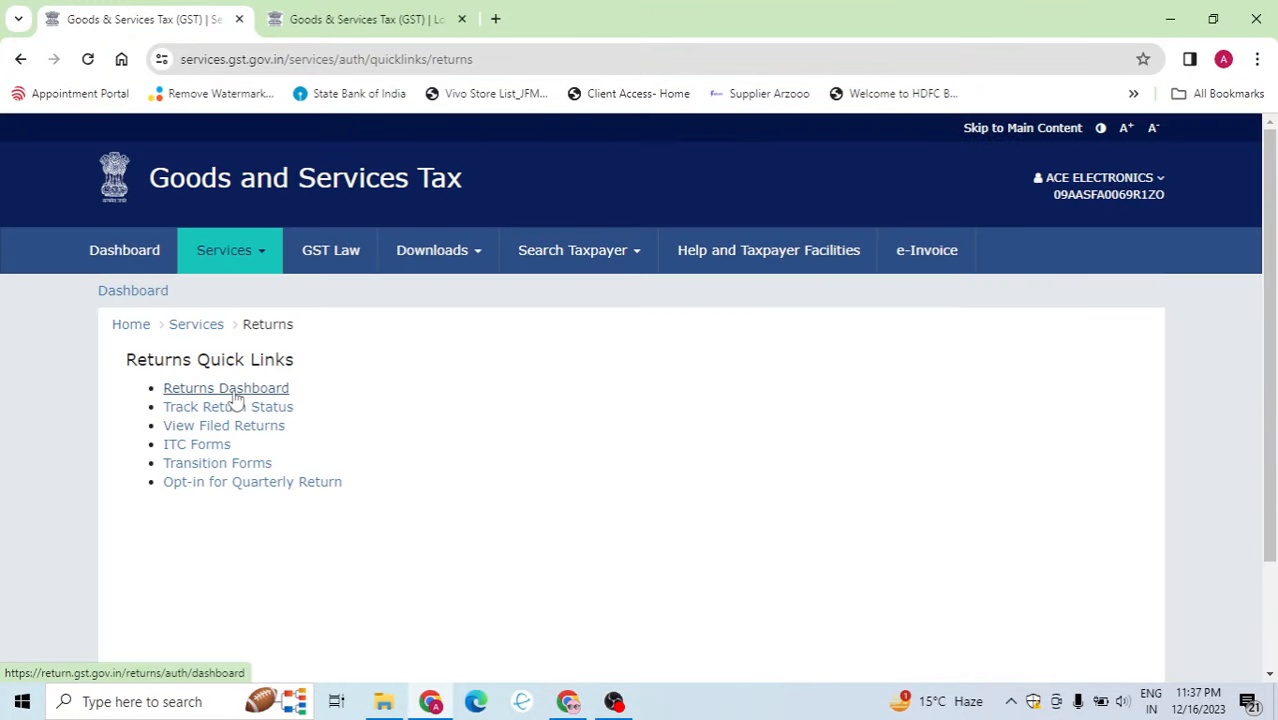
Reopen the Returns Dashboard for November to show the GSTR-3B tile due 20/12/2023.
click(234, 396)
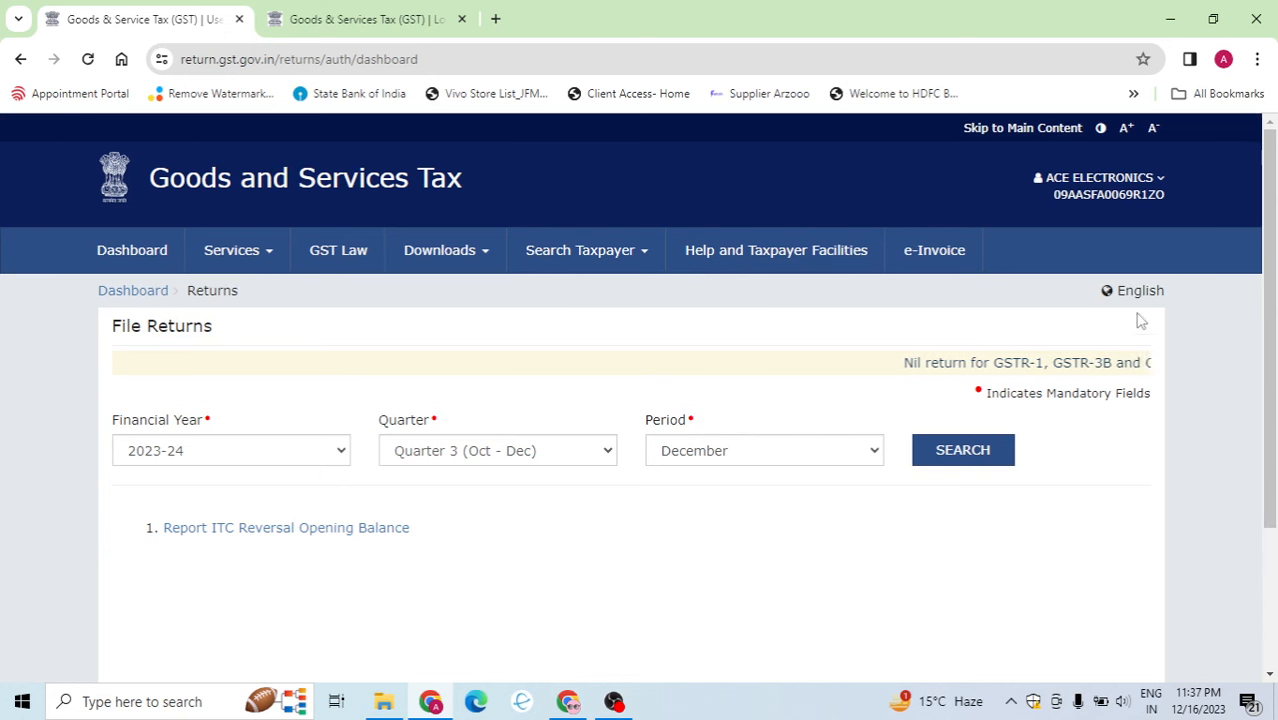
click(839, 446)
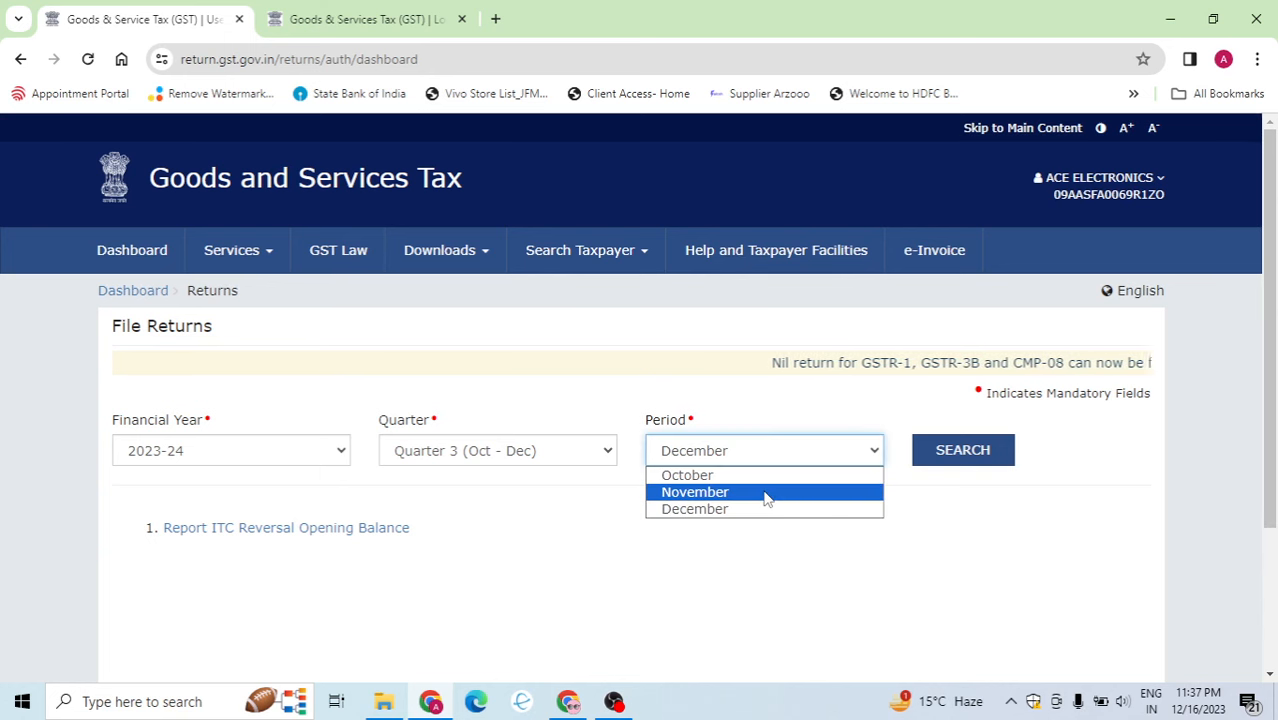
click(695, 492)
click(950, 468)
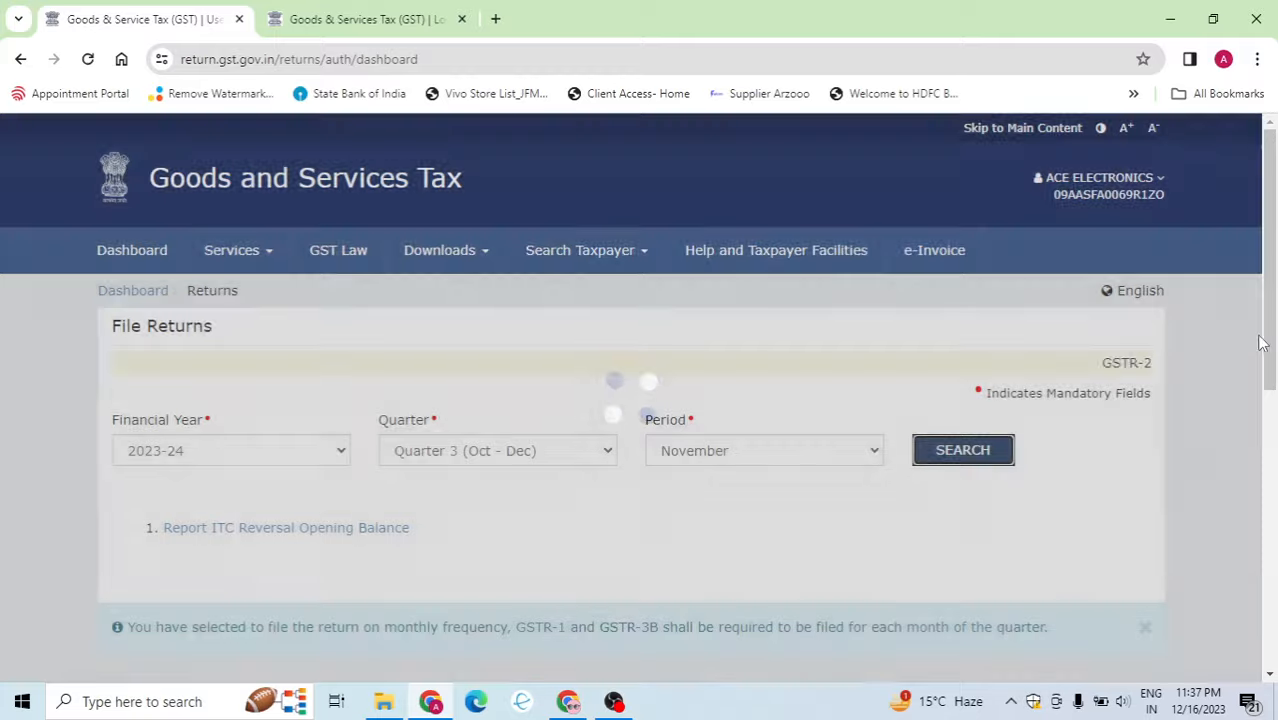
scroll(1245, 483, down, 2)
scroll(1245, 483, down, 2)
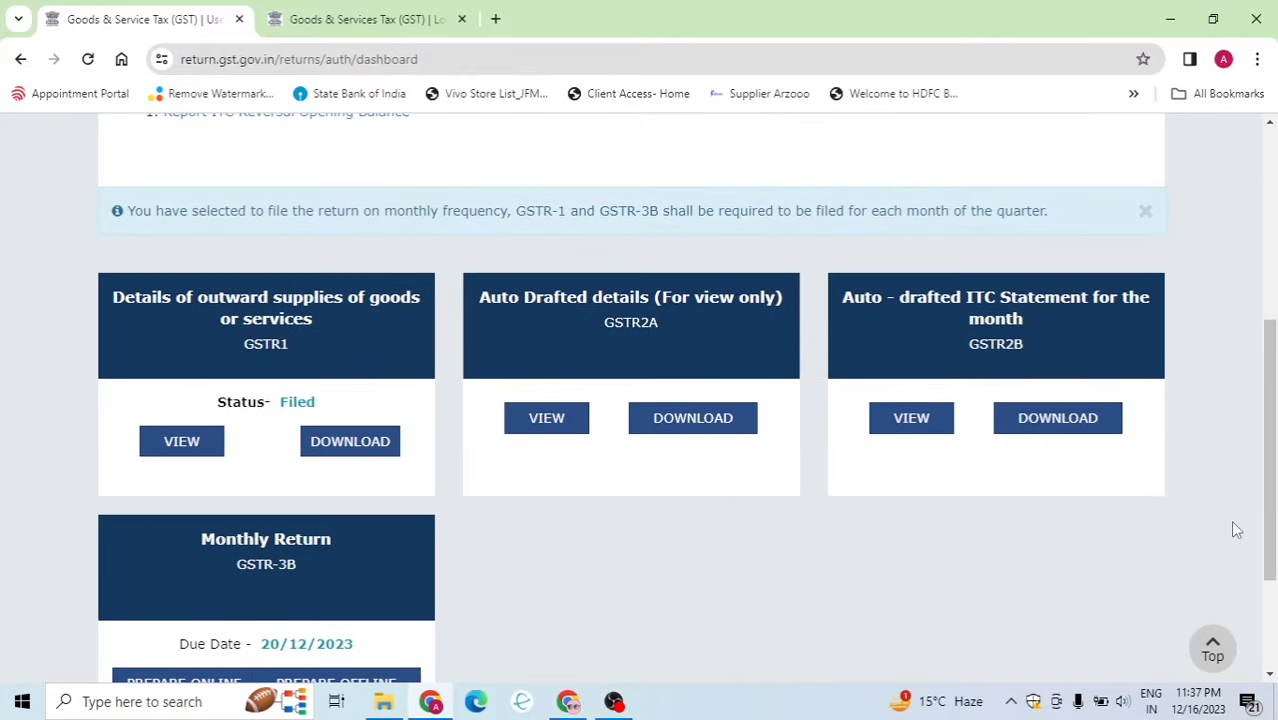
drag(1274, 514, 1272, 570)
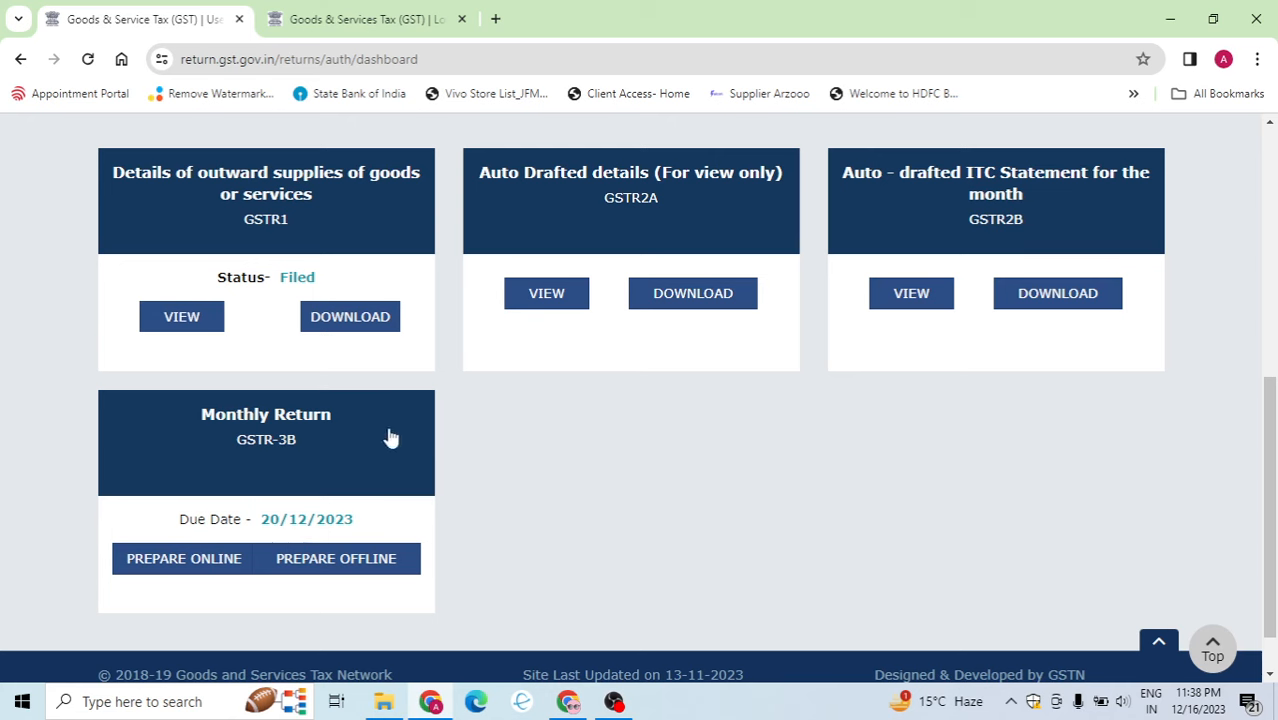
Prepare November's GSTR-3B online, answering No to nil return, and view the generated summary.
click(337, 442)
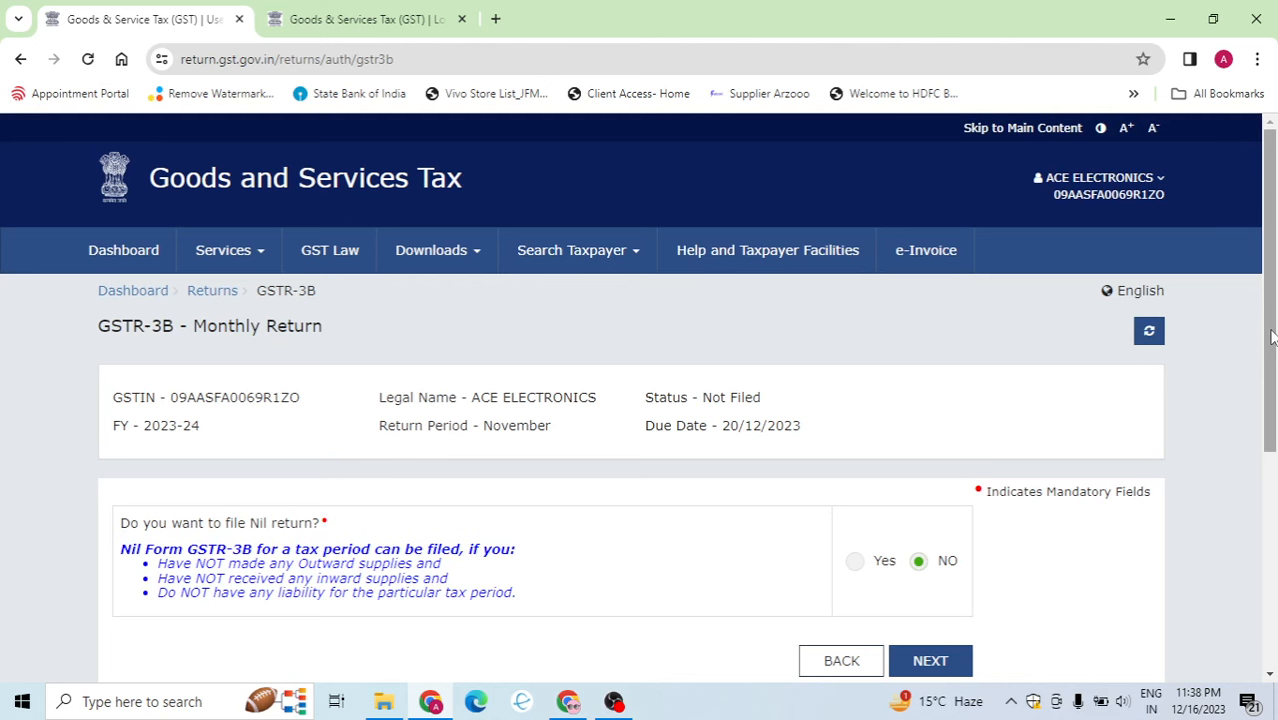
drag(1266, 338, 1262, 404)
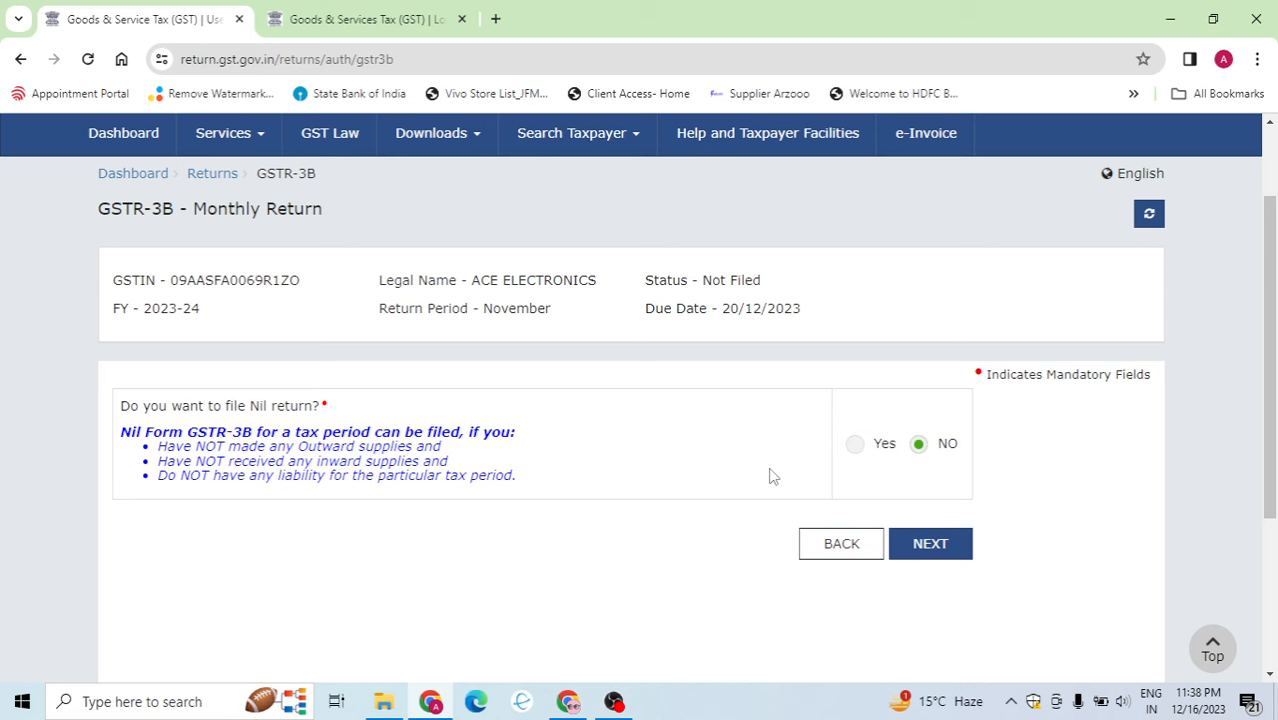
click(856, 455)
click(920, 446)
click(925, 549)
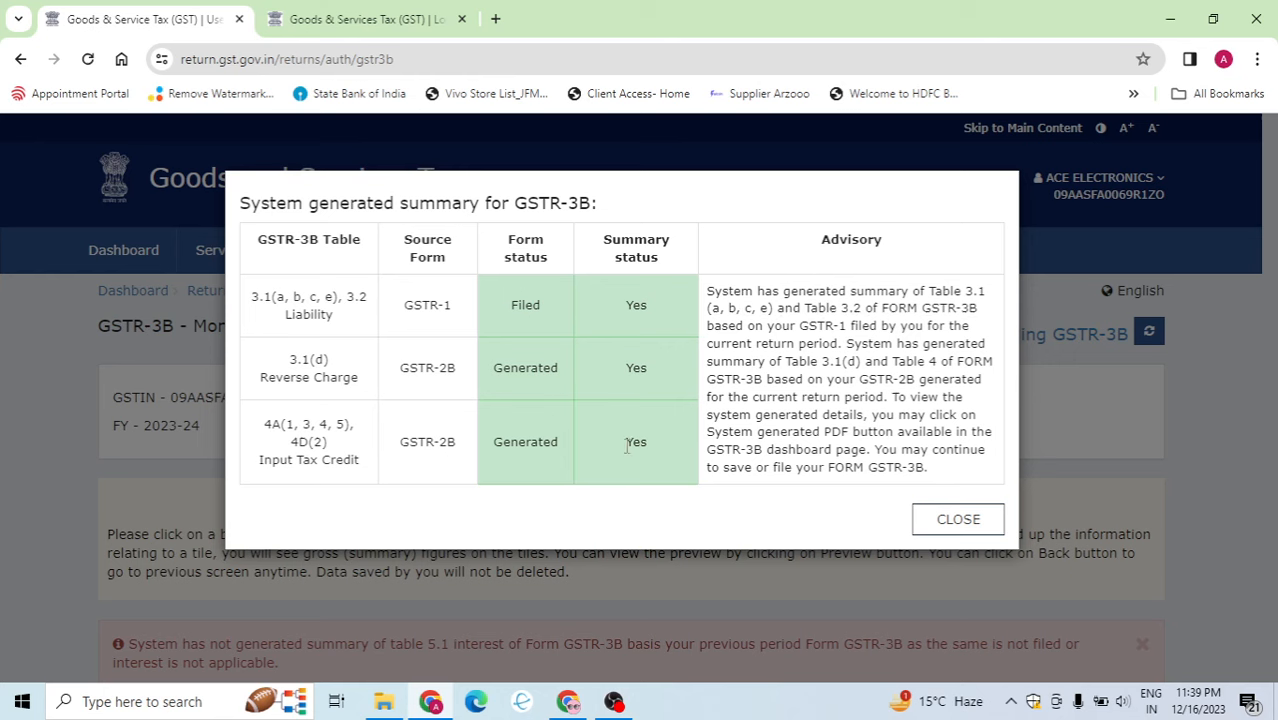
Open table 3.1 outward supplies, dismissing the summary and the IGST refund notice.
click(958, 519)
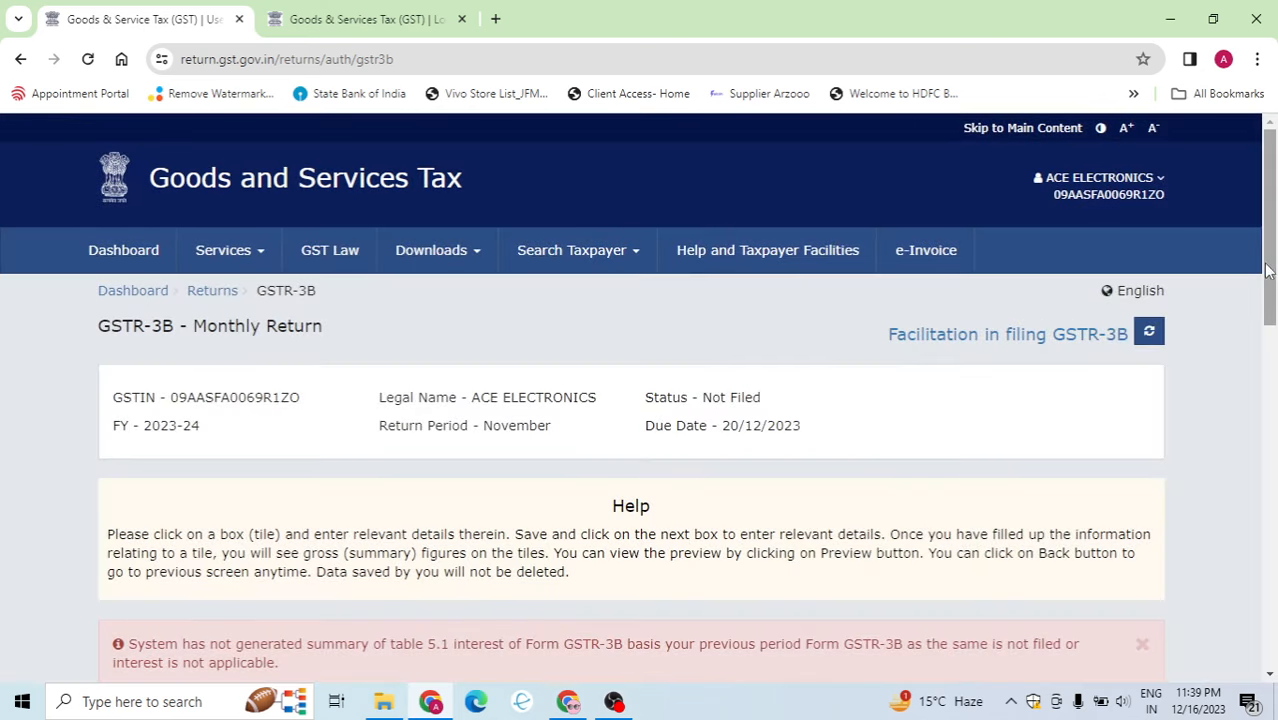
drag(1268, 270, 1238, 438)
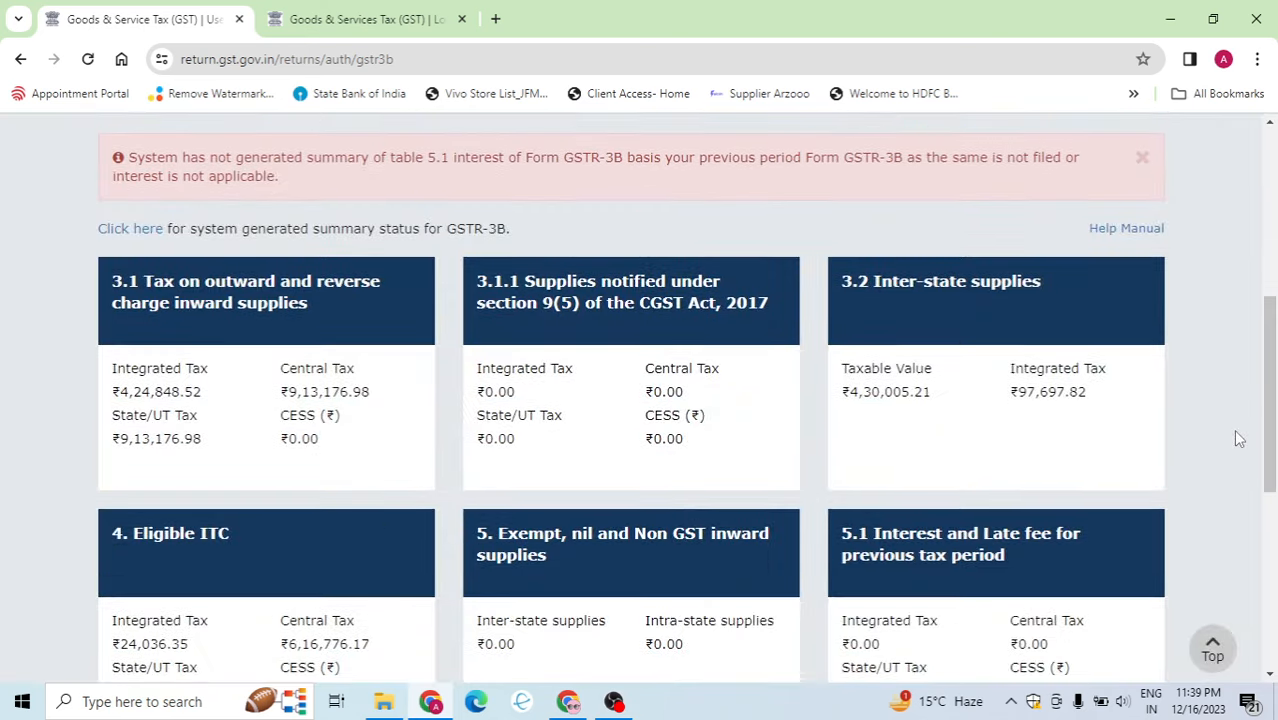
click(203, 328)
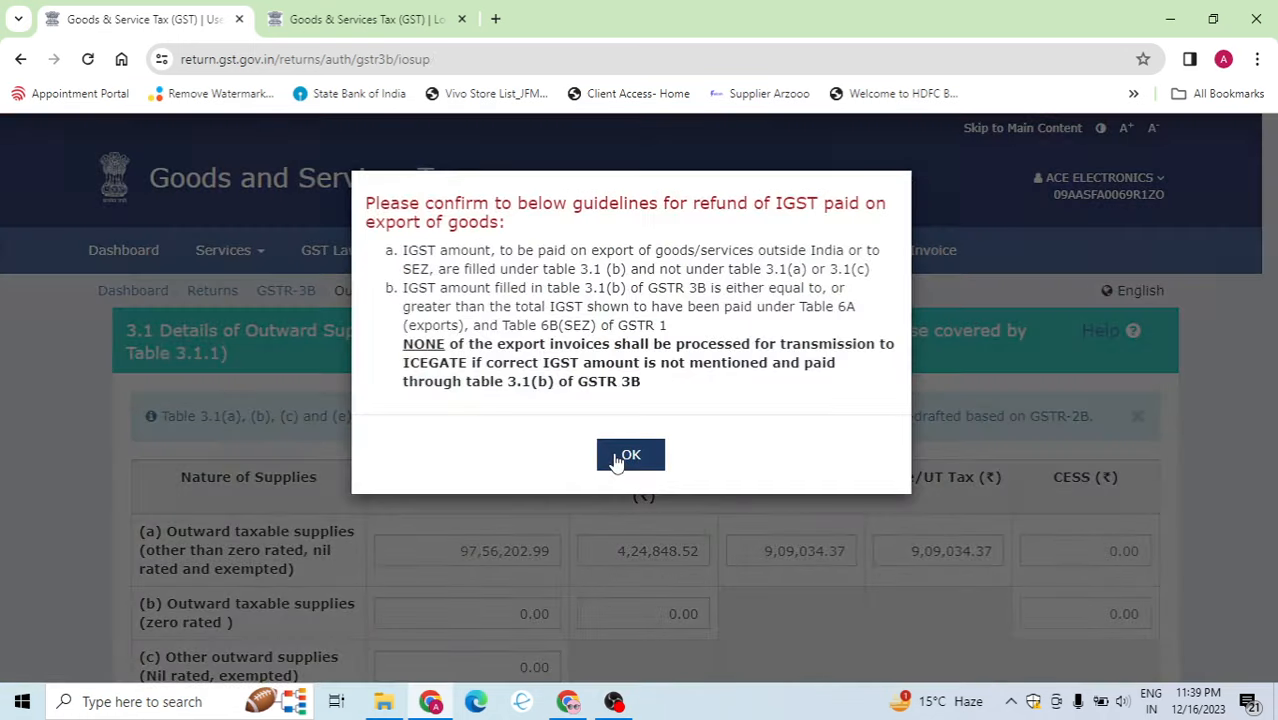
click(616, 457)
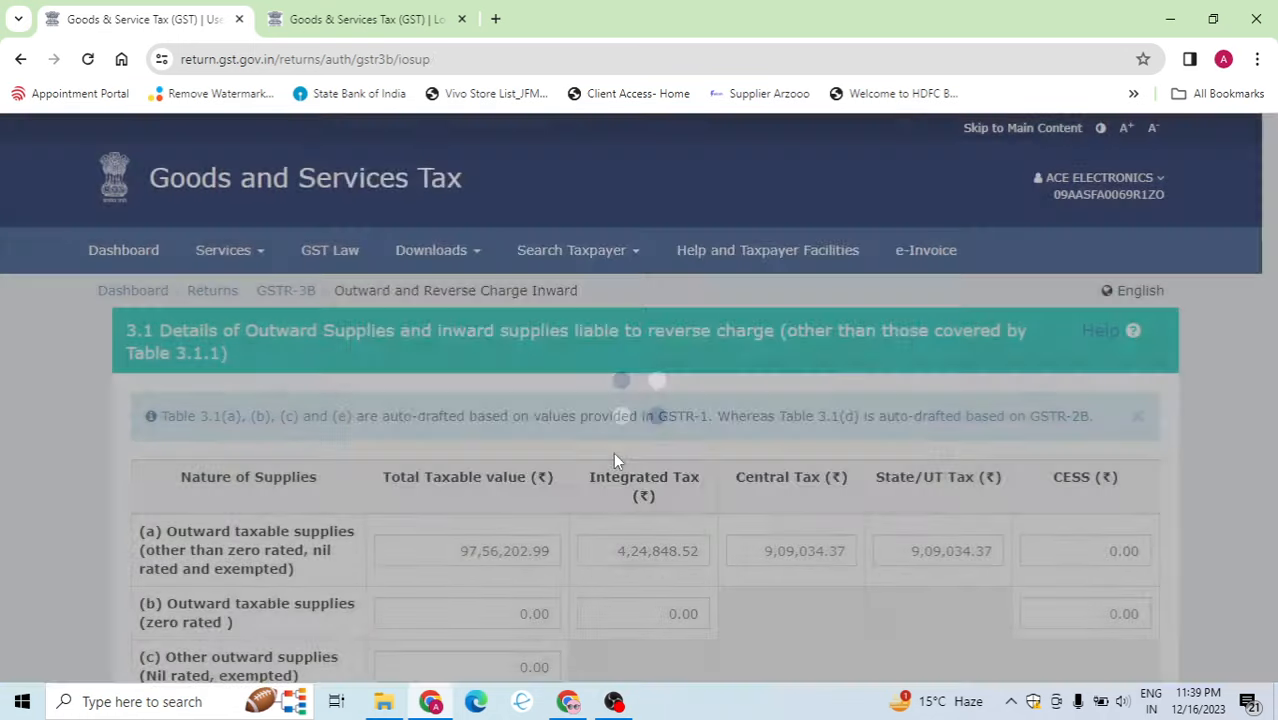
Confirm table 3.1 figures: ₹4,24,848.52 IGST and ₹9,13,176.98 each CGST and SGST.
drag(1272, 265, 1268, 374)
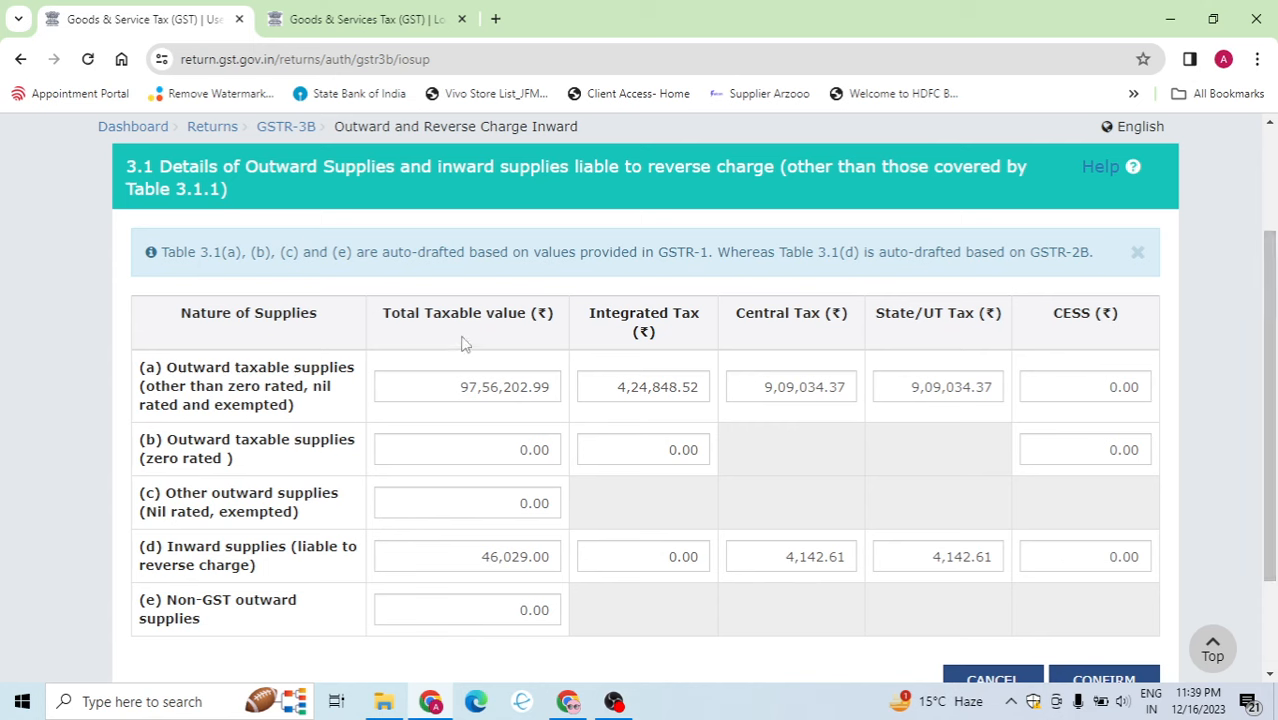
mouse_move(462, 401)
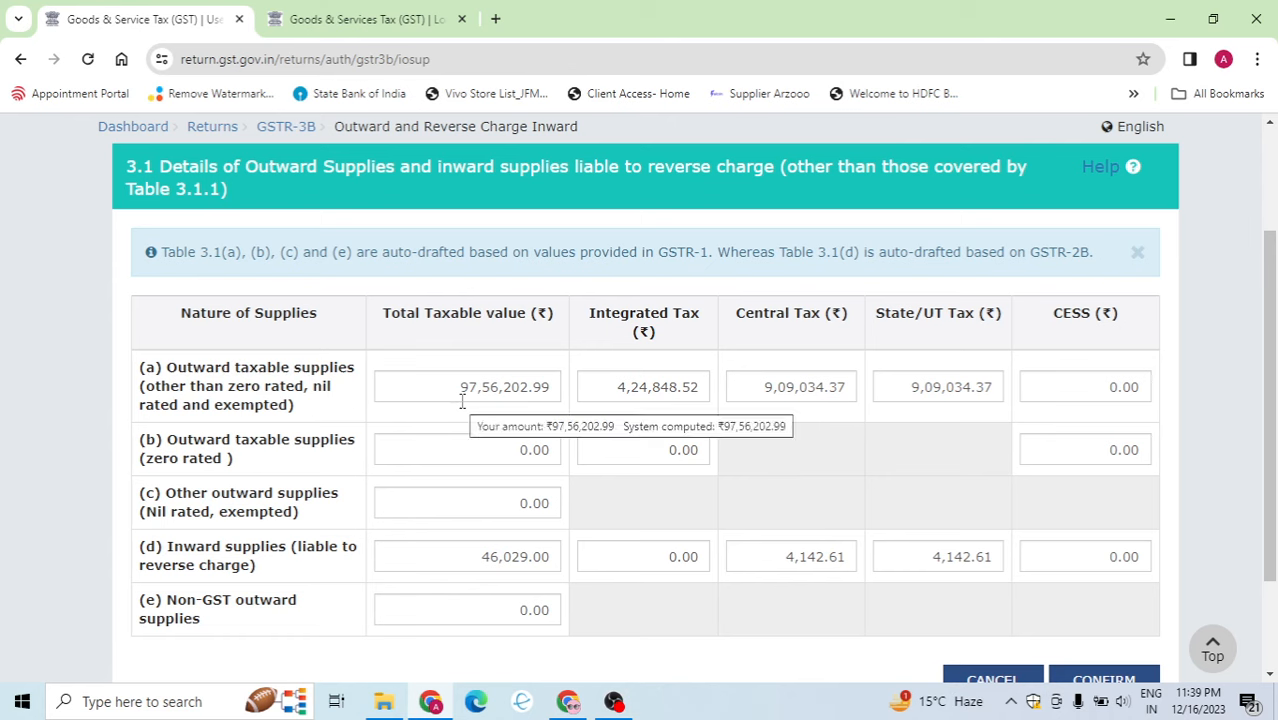
click(462, 401)
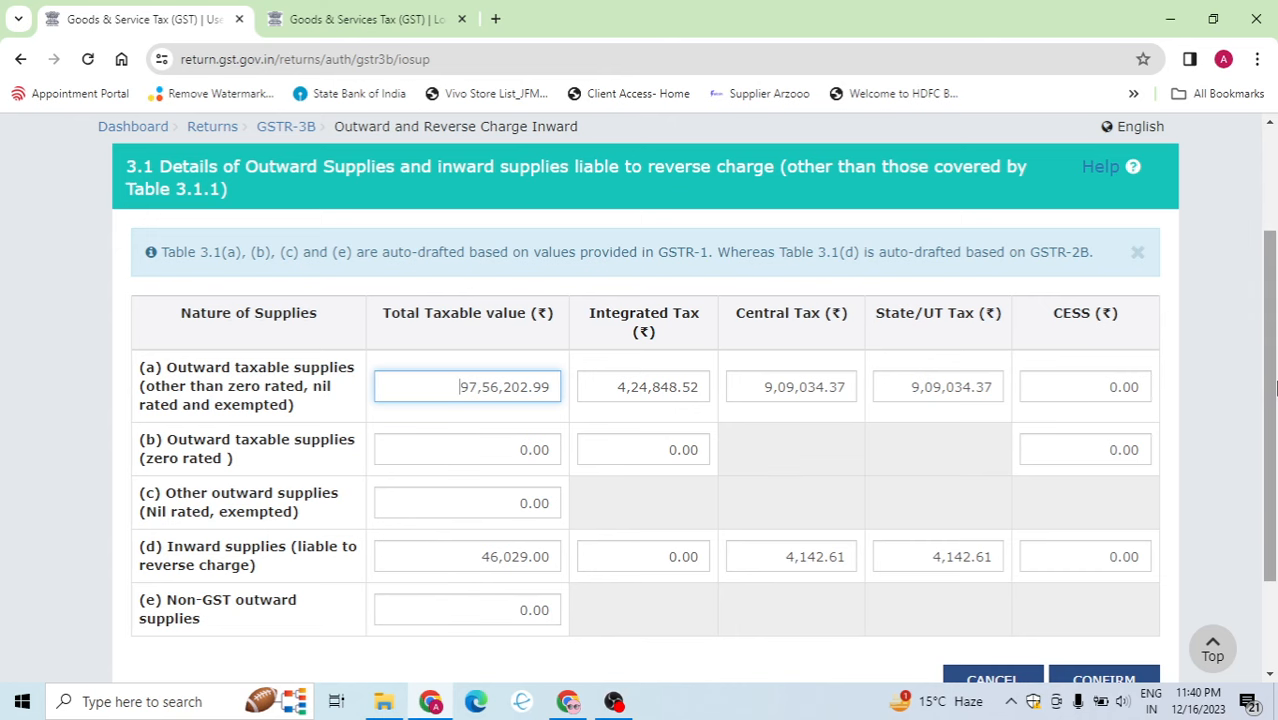
scroll(1275, 388, down, 2)
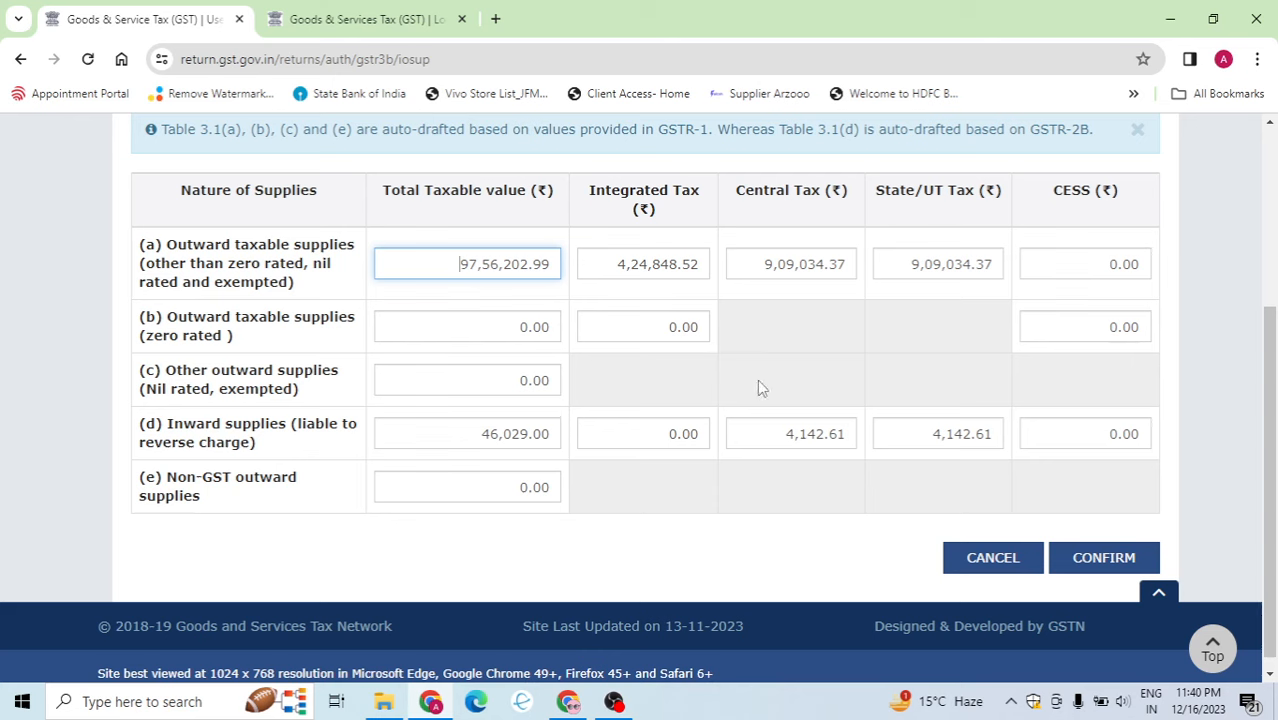
click(1110, 559)
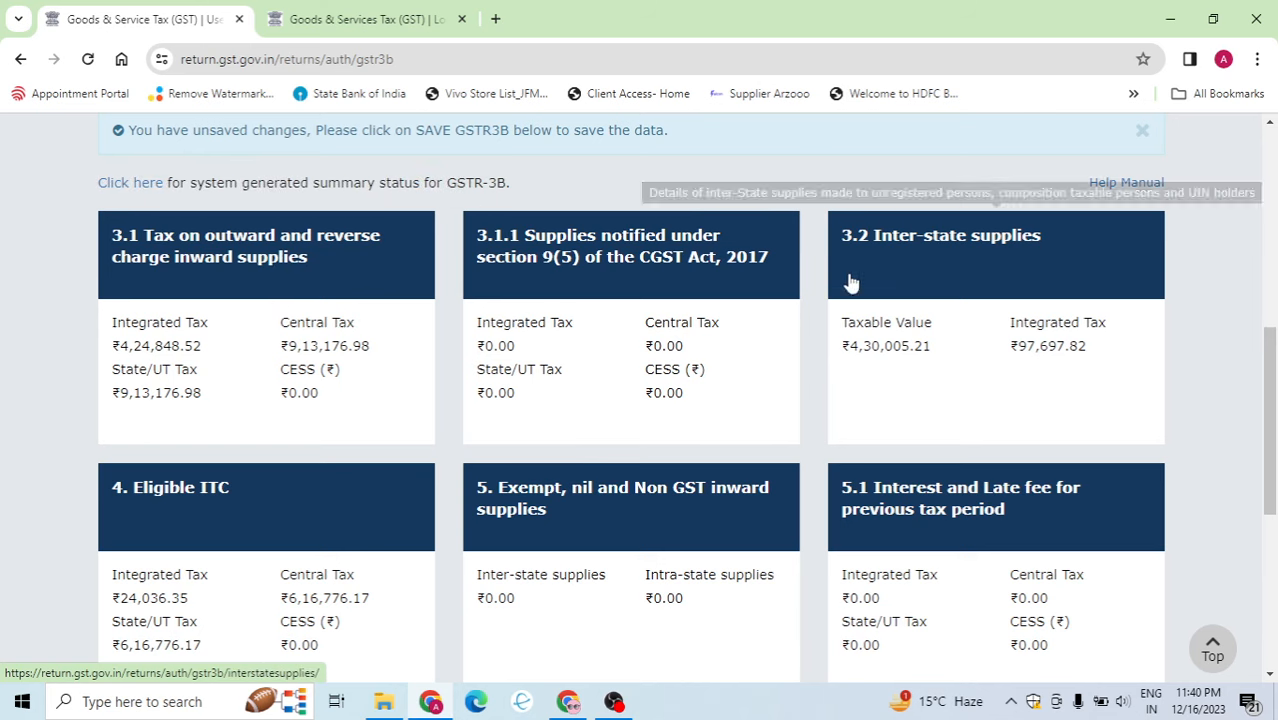
Confirm table 3.2 Delhi supplies (₹4,30,005.21 taxable, ₹97,697.82 IGST) and open table 4.
click(1005, 281)
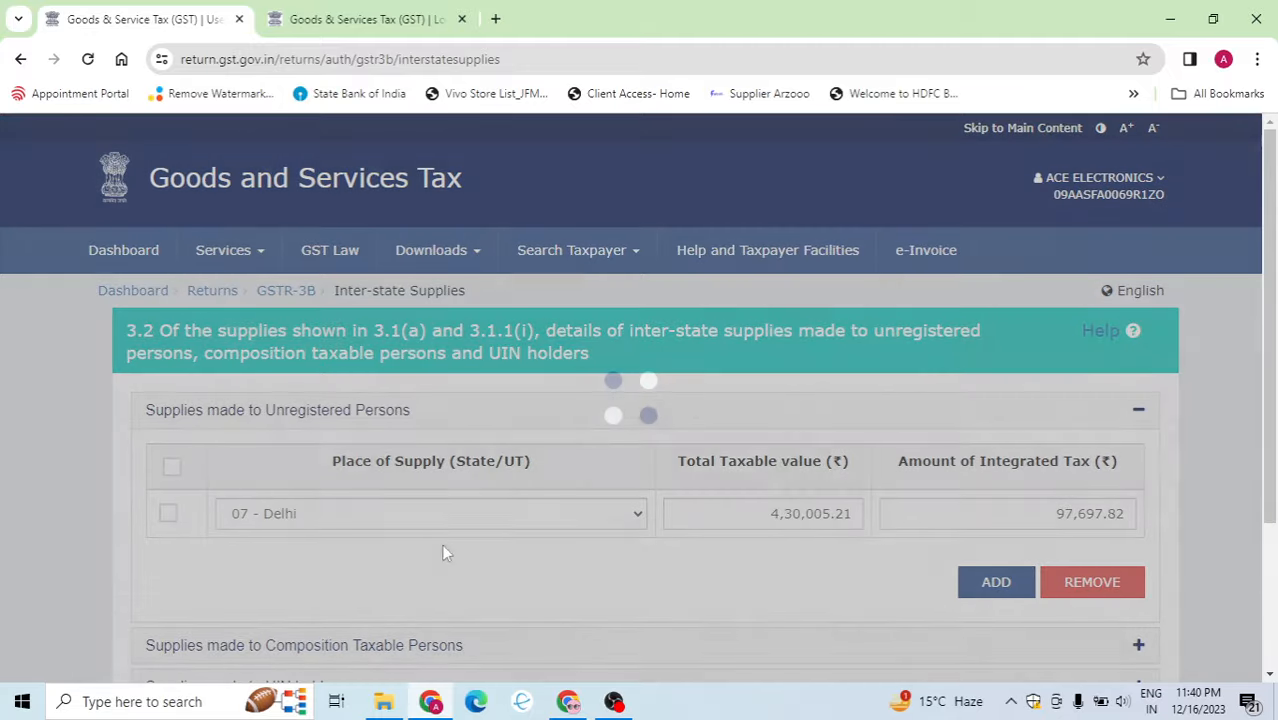
scroll(1270, 358, down, 1)
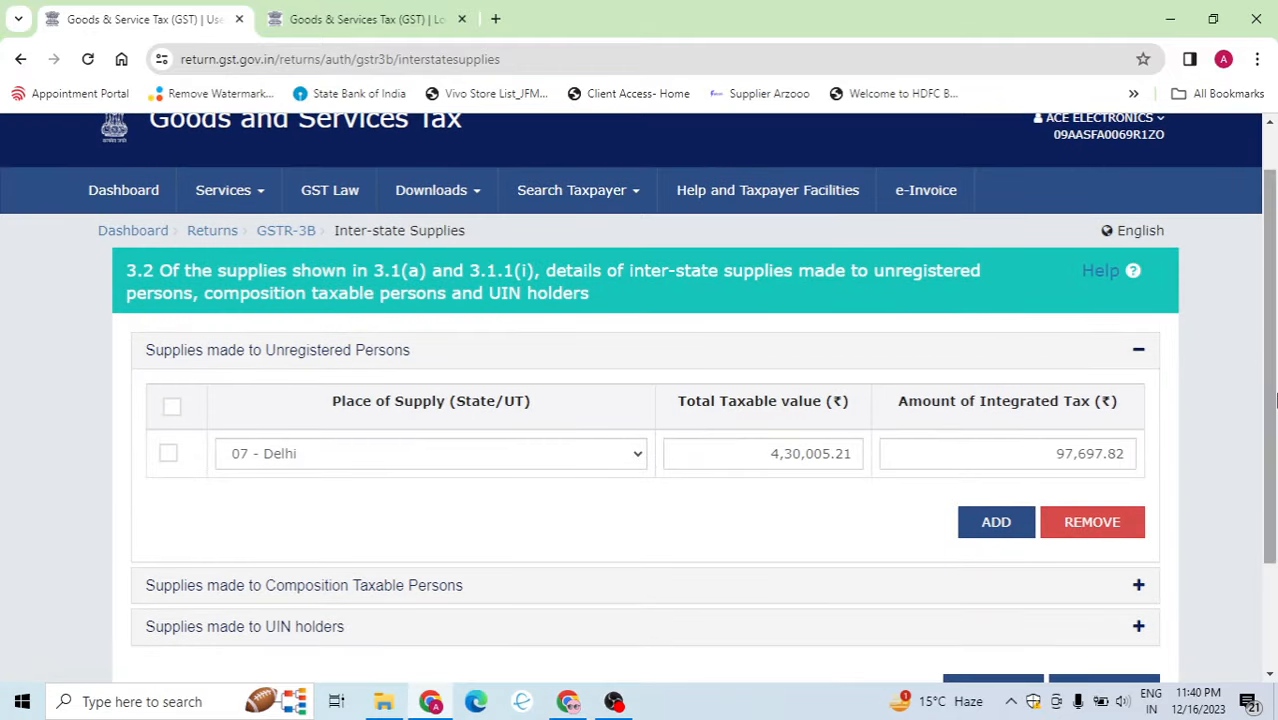
drag(1272, 400, 1270, 490)
click(1104, 560)
drag(1269, 310, 1221, 541)
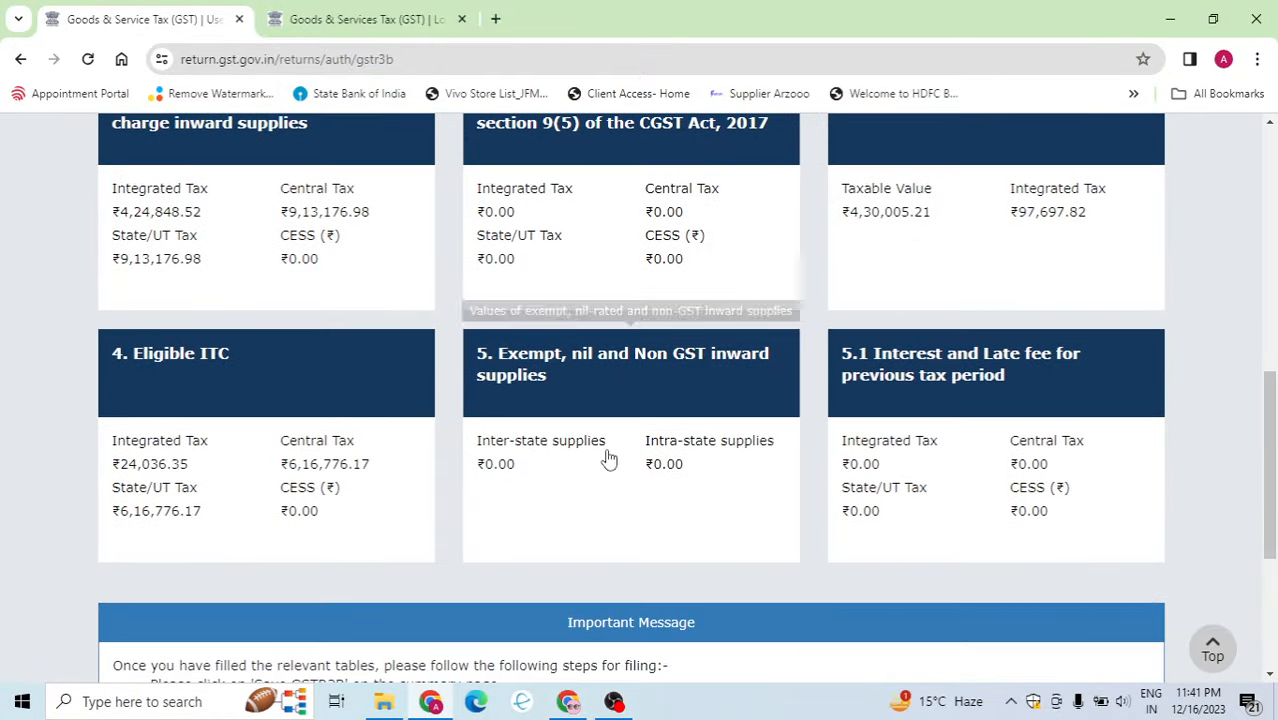
click(289, 395)
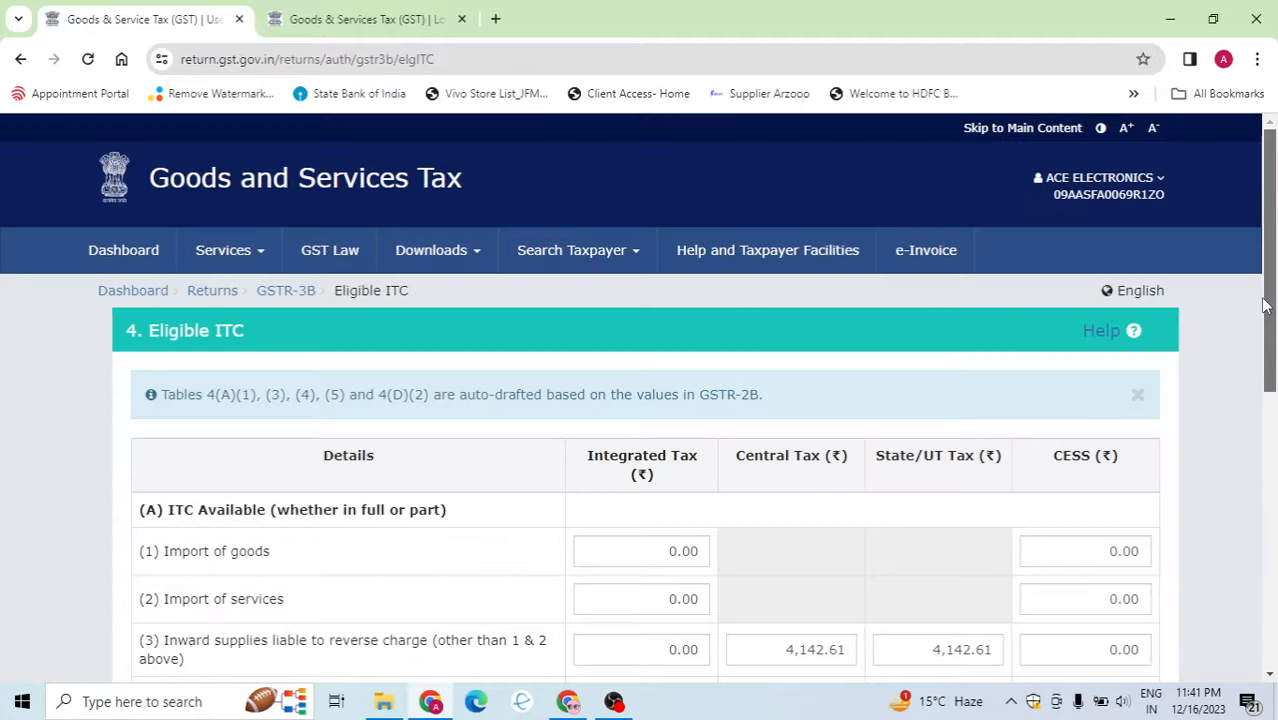
Confirm Eligible ITC with net ₹24,036.35 IGST and ₹6,16,776.17 each CGST and SGST.
scroll(1247, 385, down, 3)
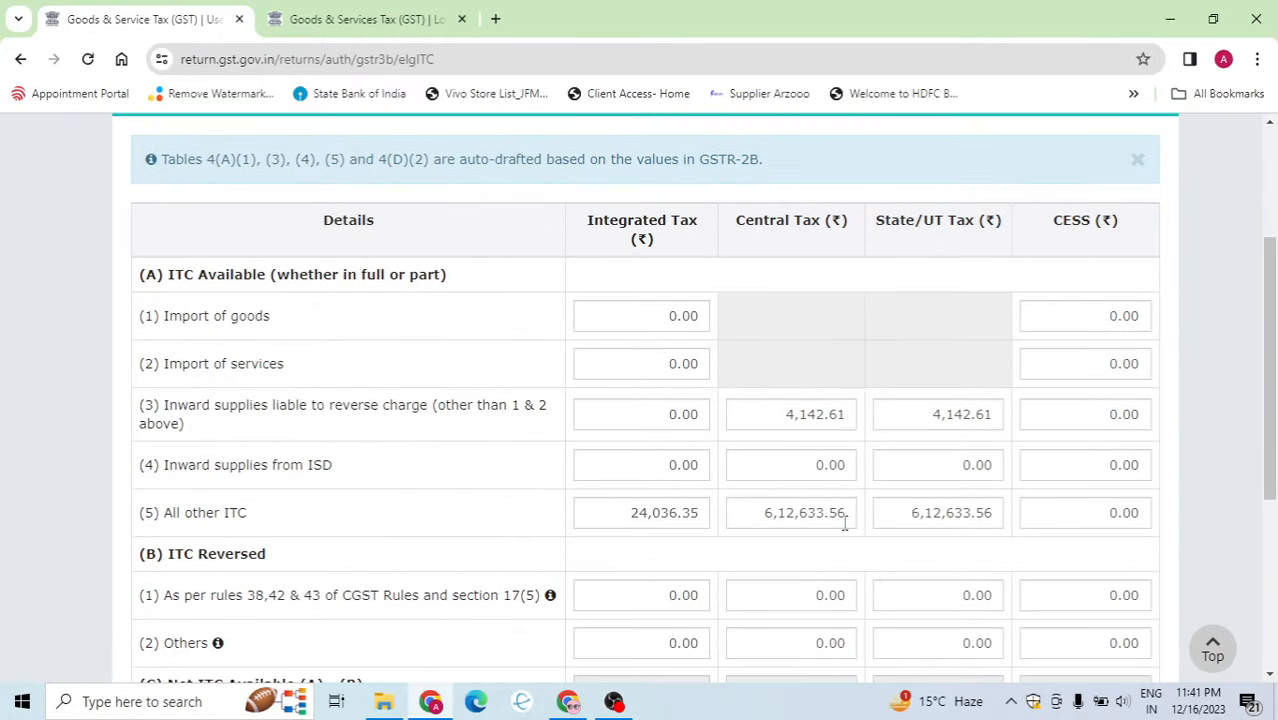
scroll(1270, 453, down, 1)
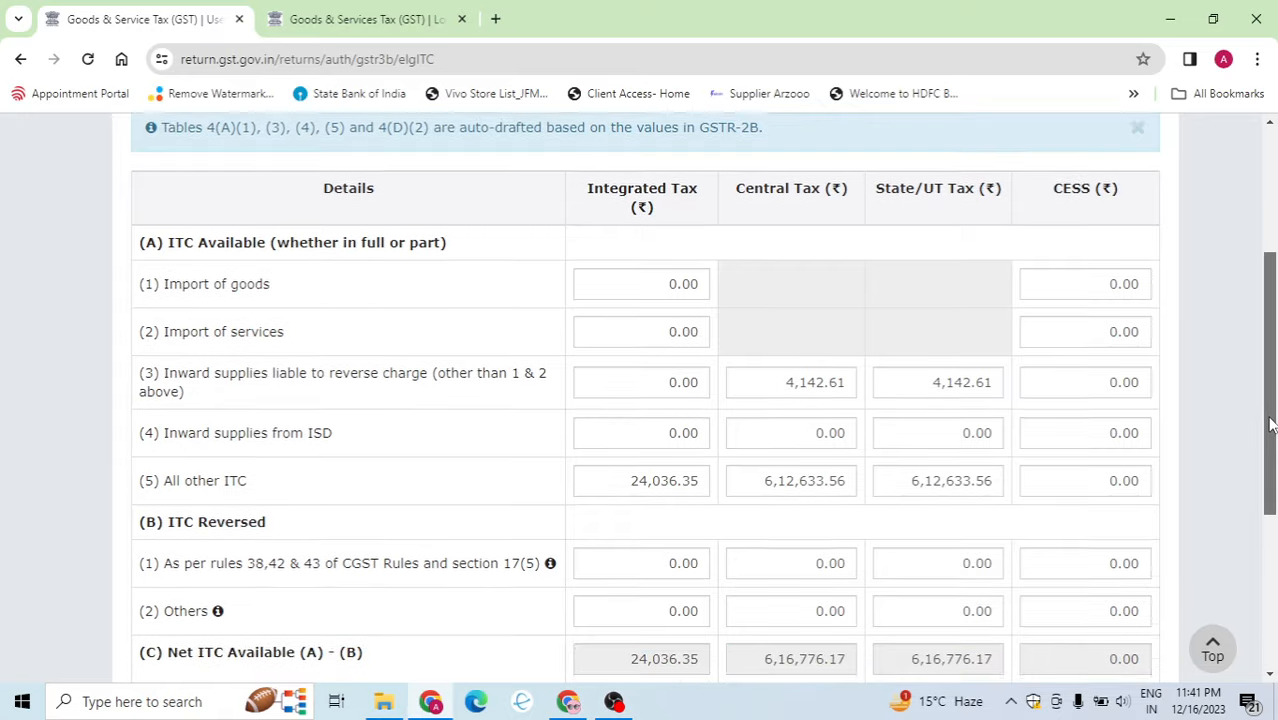
drag(1271, 454, 1271, 465)
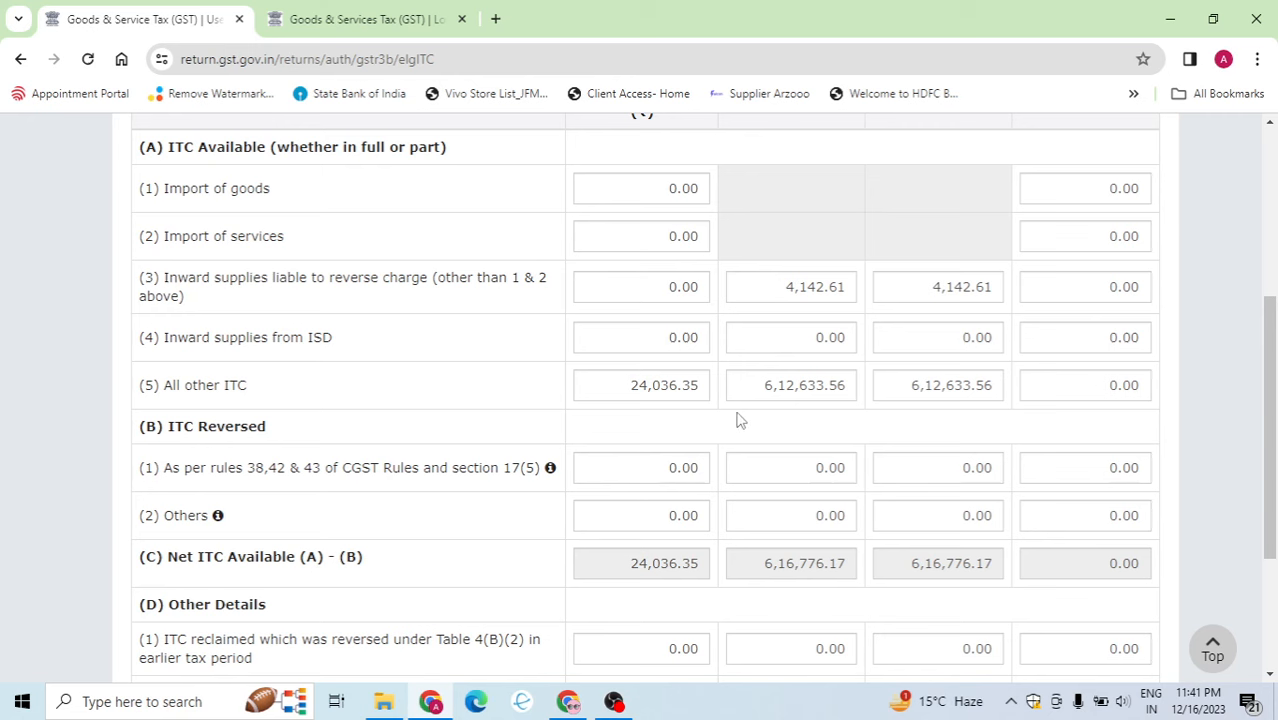
drag(1273, 451, 1273, 467)
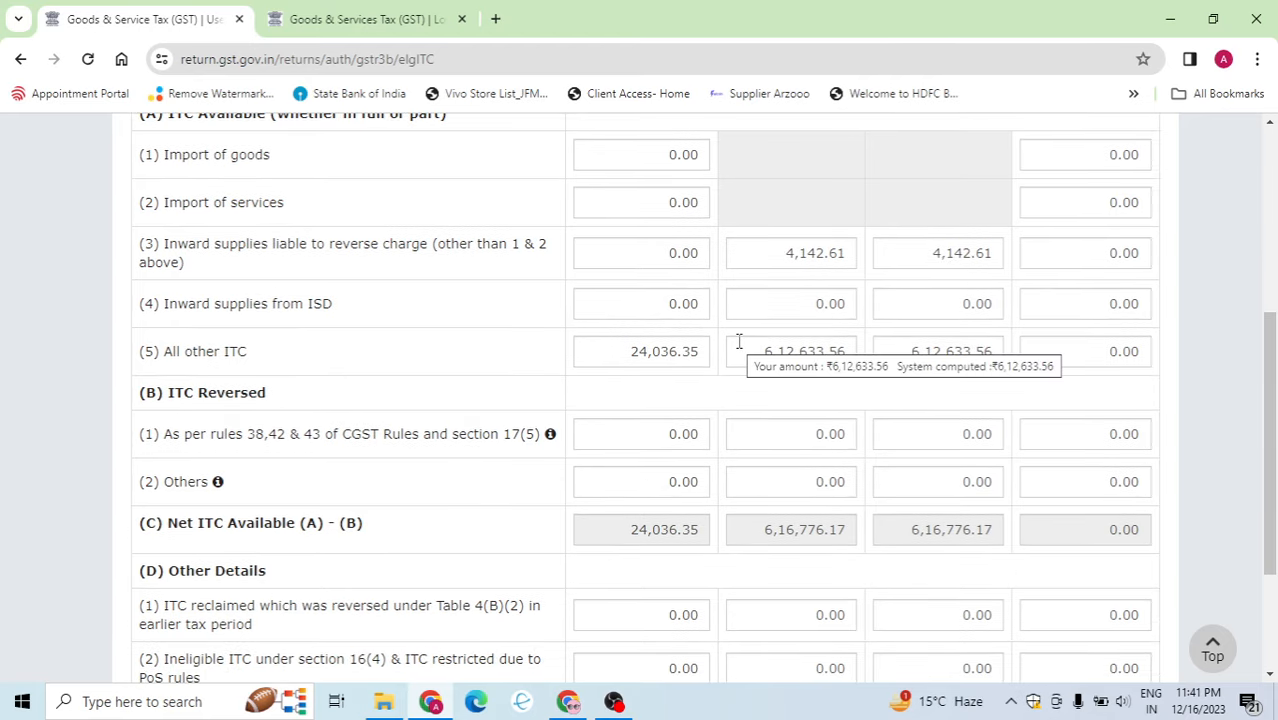
scroll(738, 342, down, 1)
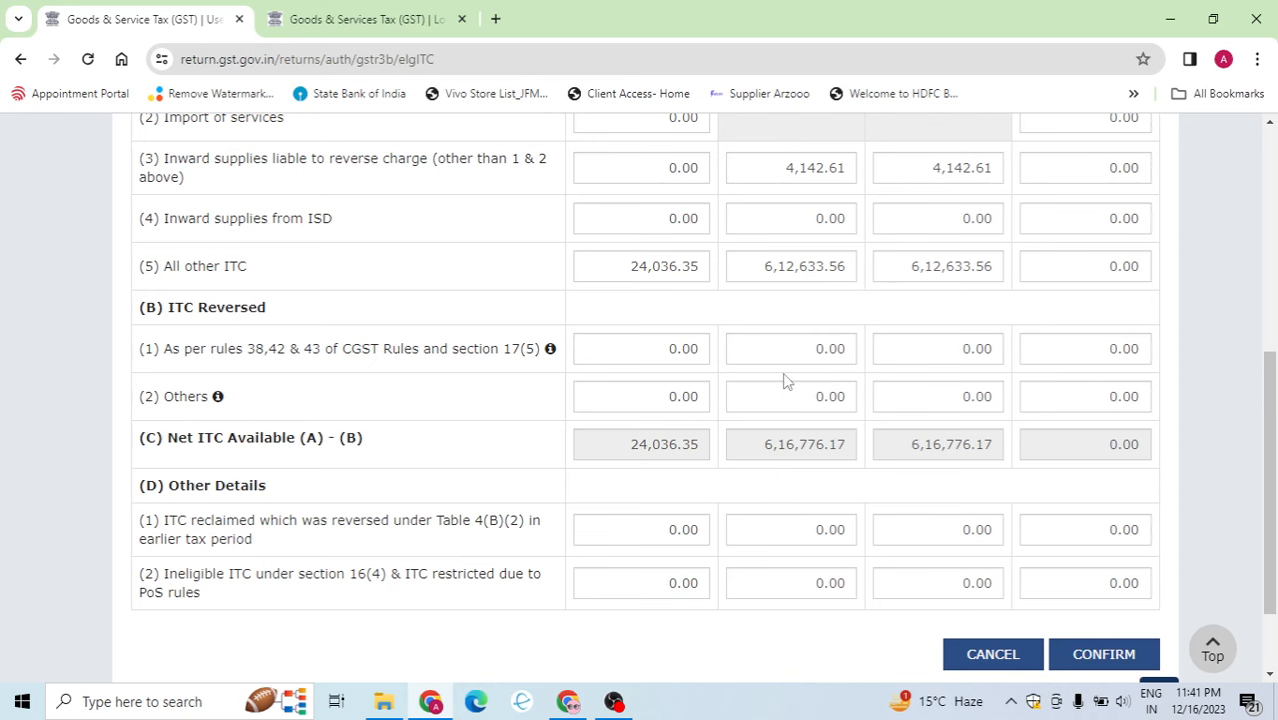
click(1088, 653)
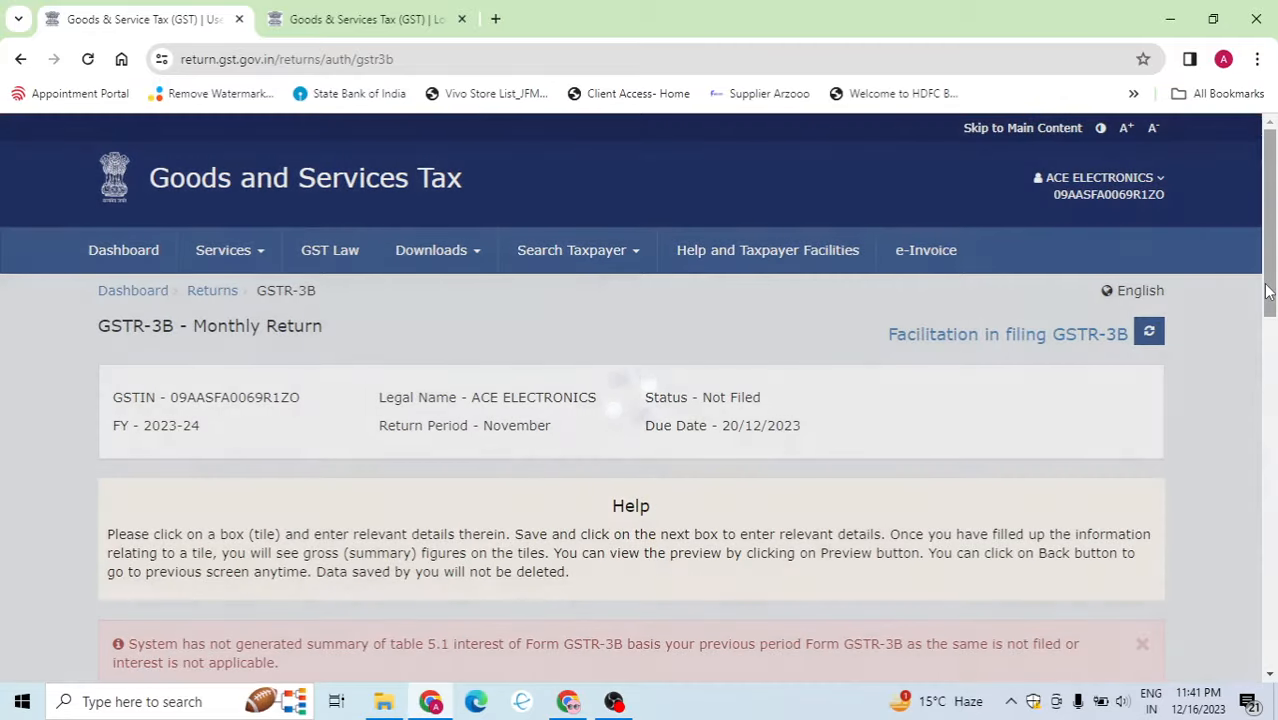
Save the GSTR-3B, then proceed to the 6.1 Payment of tax page.
drag(1268, 290, 1250, 367)
scroll(1240, 385, down, 1)
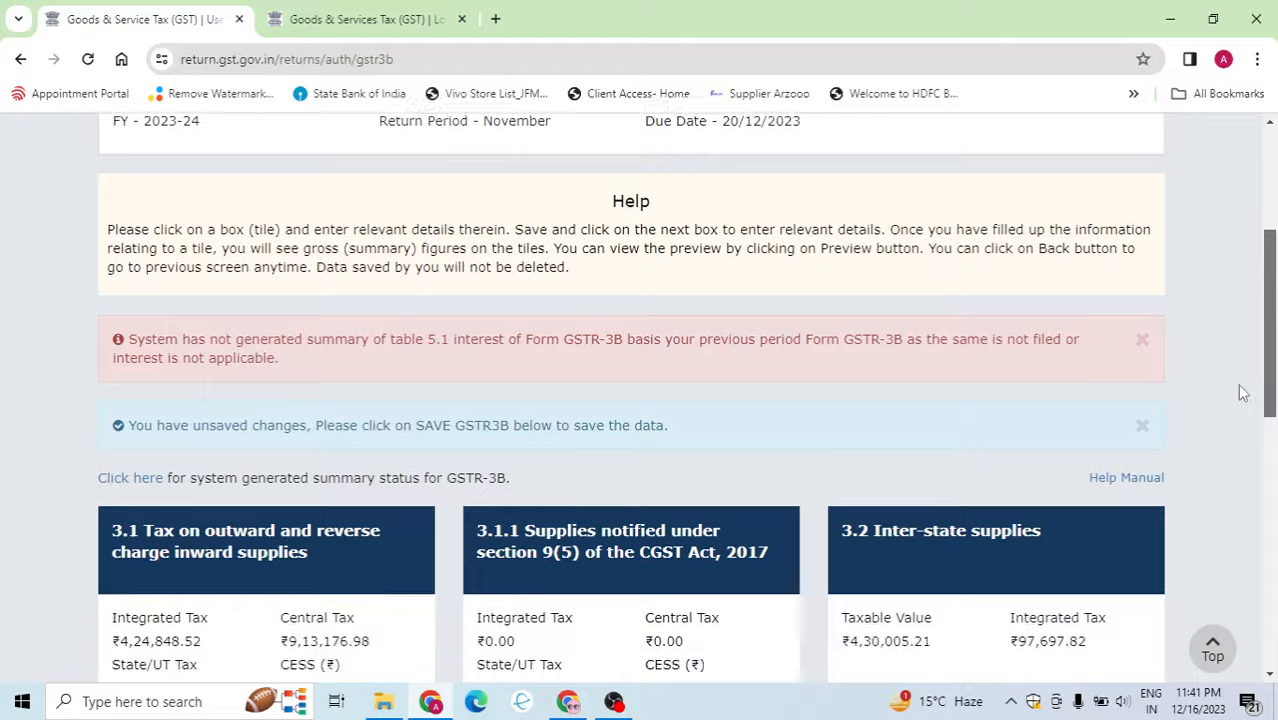
scroll(1232, 420, down, 1)
scroll(1222, 448, down, 3)
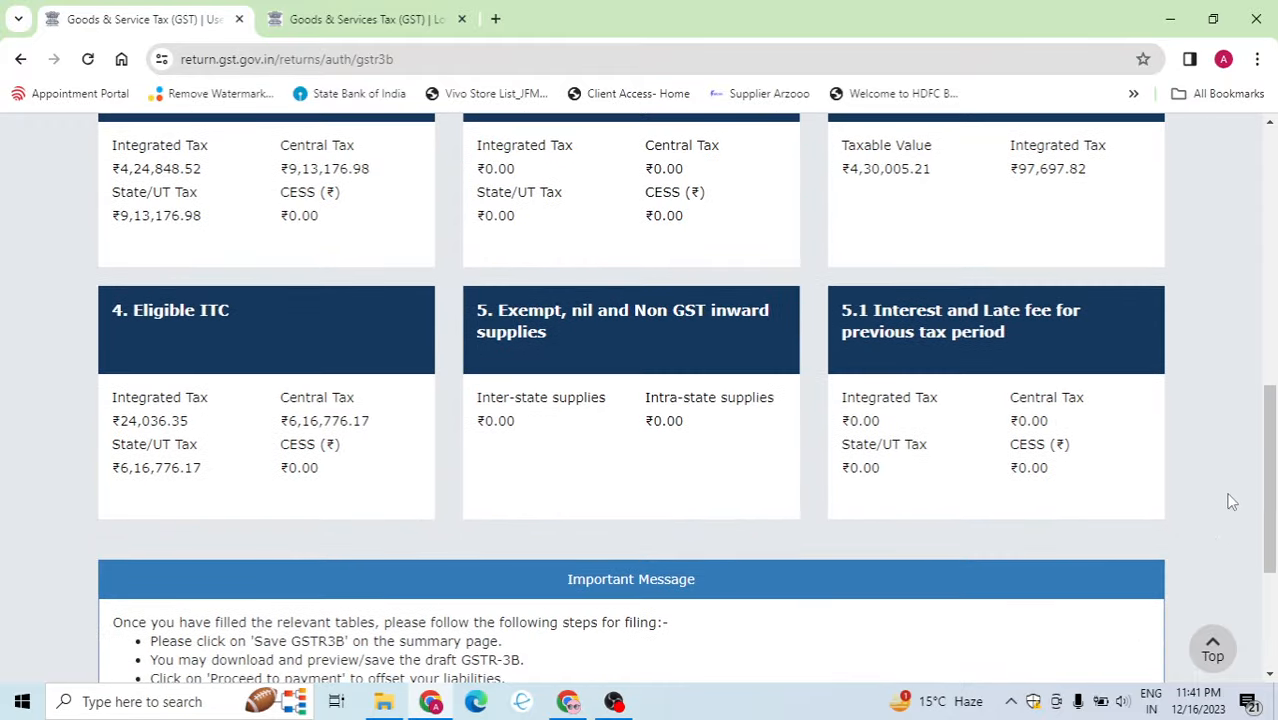
drag(1256, 492, 1244, 568)
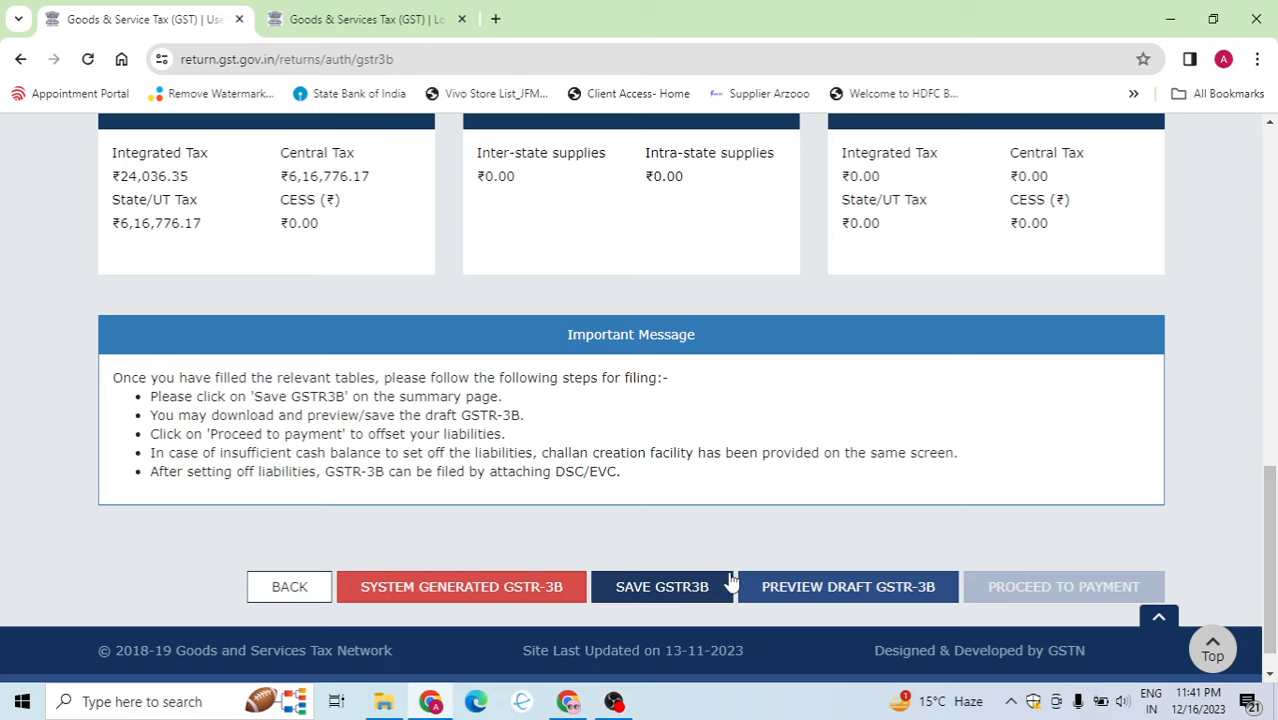
click(664, 590)
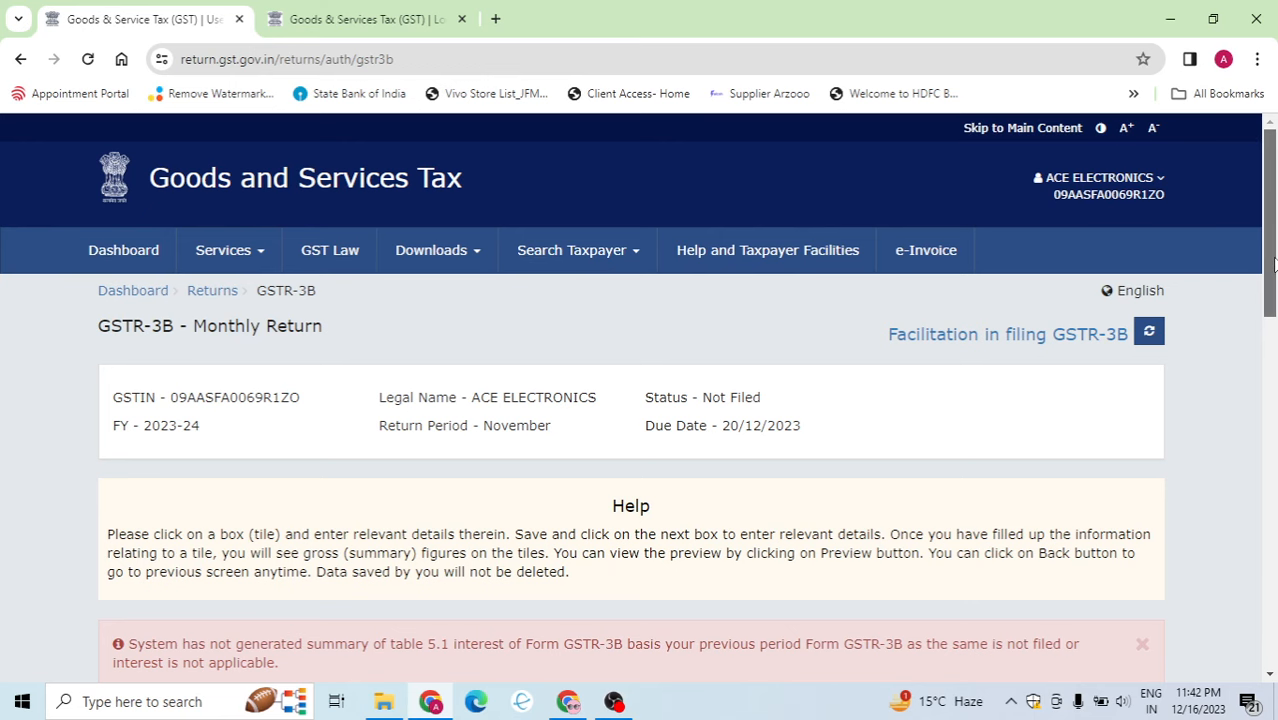
drag(1274, 262, 1150, 606)
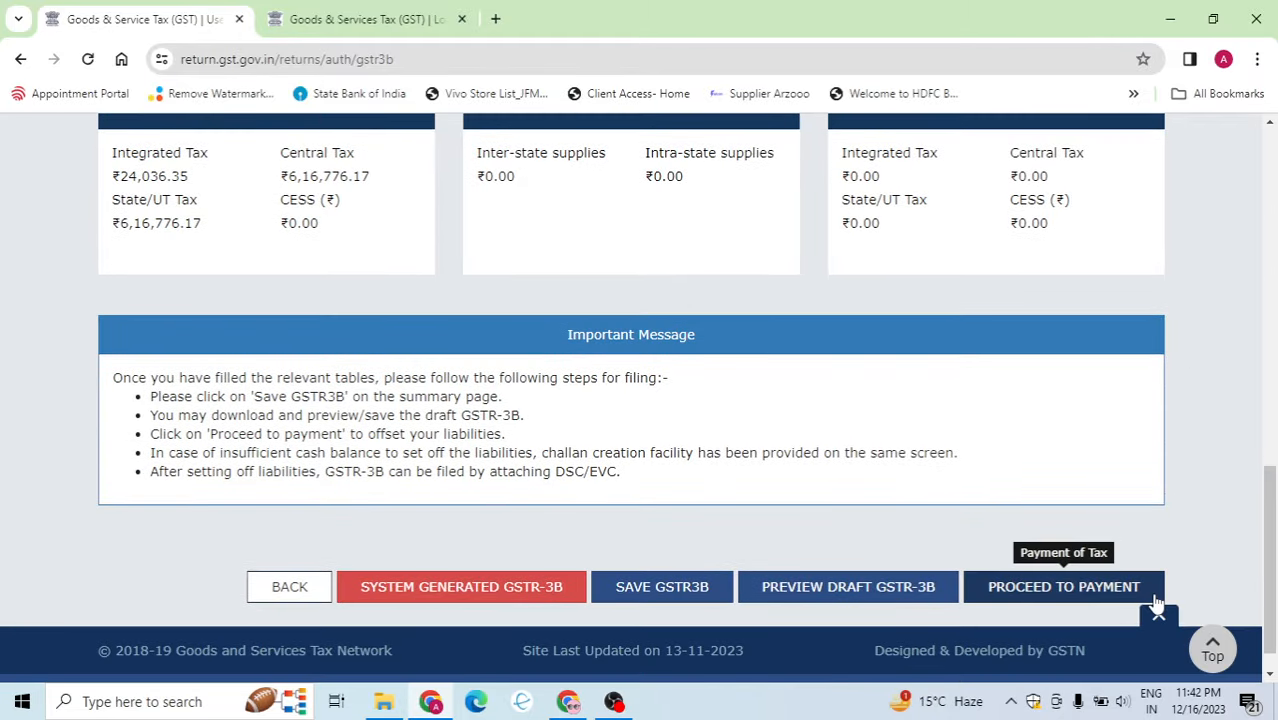
click(1032, 600)
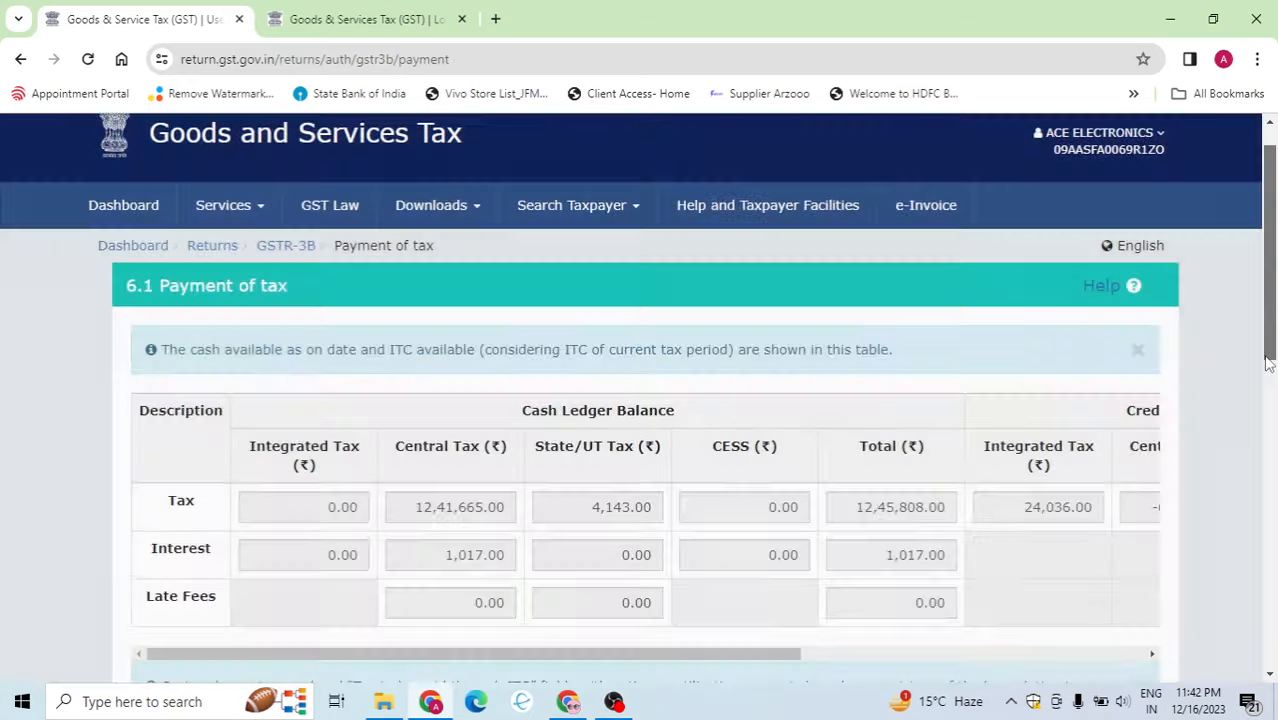
scroll(678, 425, down, 3)
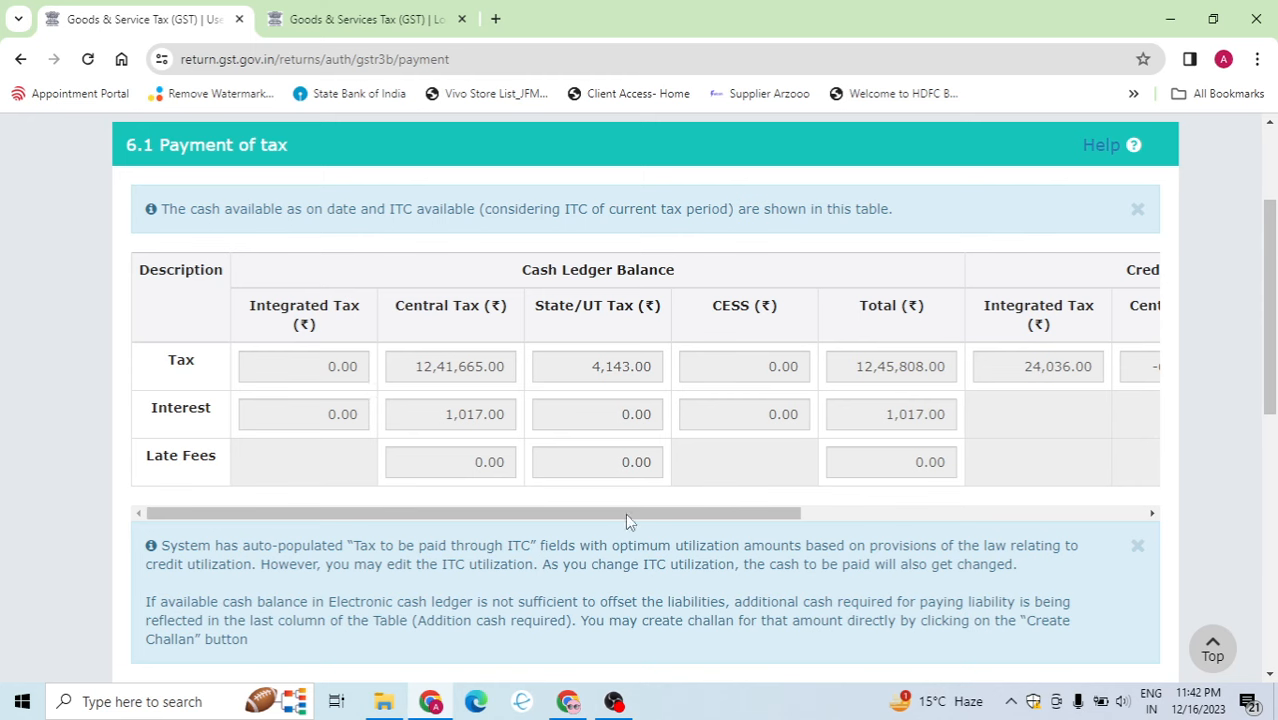
drag(627, 519, 972, 510)
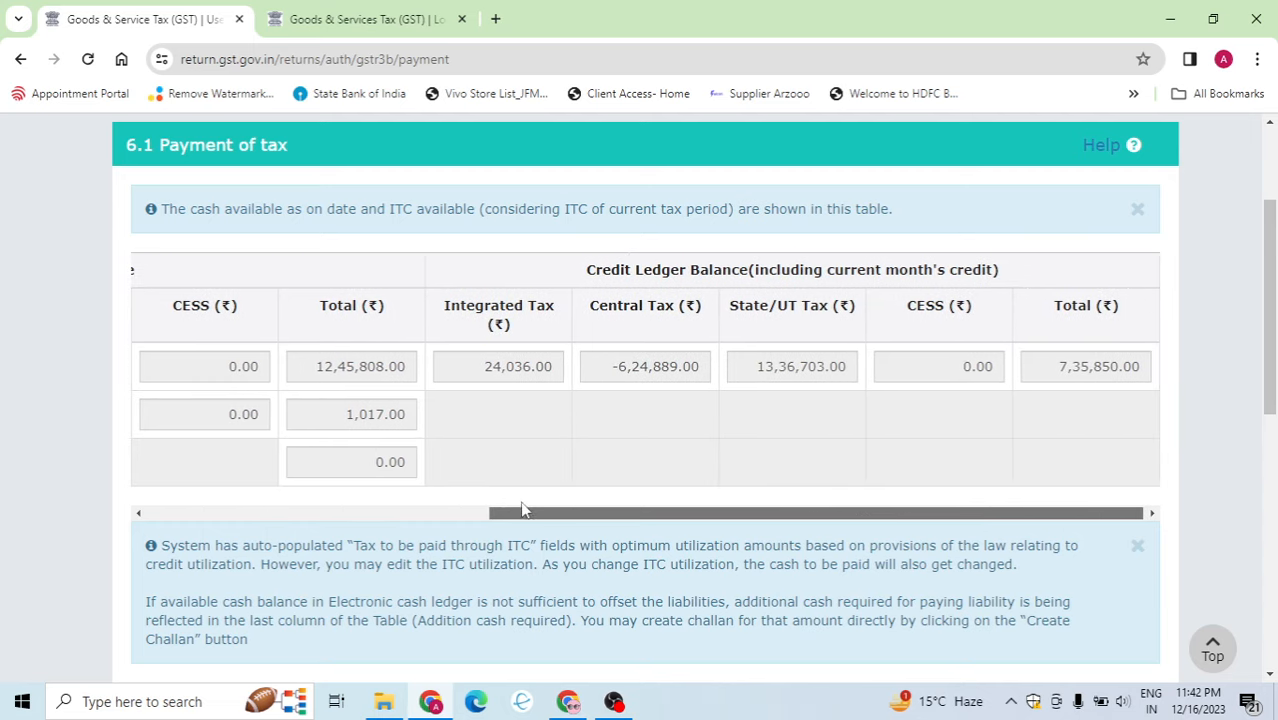
drag(520, 513, 312, 478)
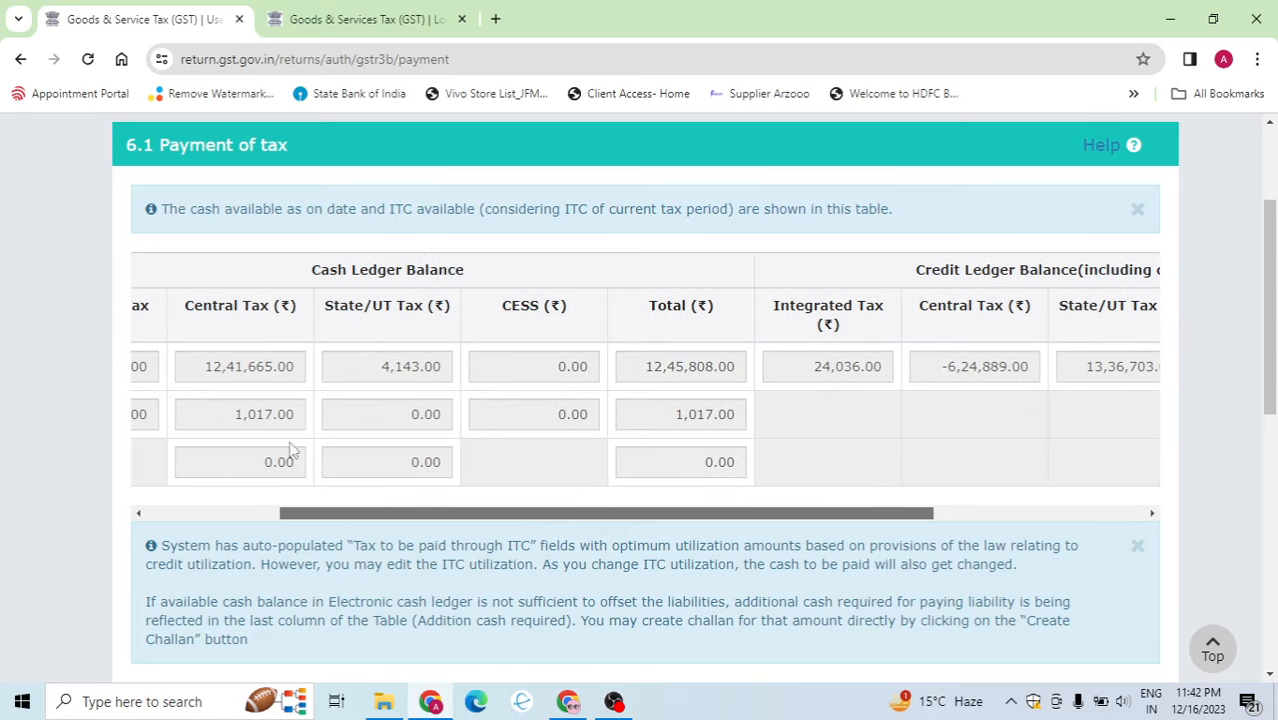
drag(372, 525, 590, 545)
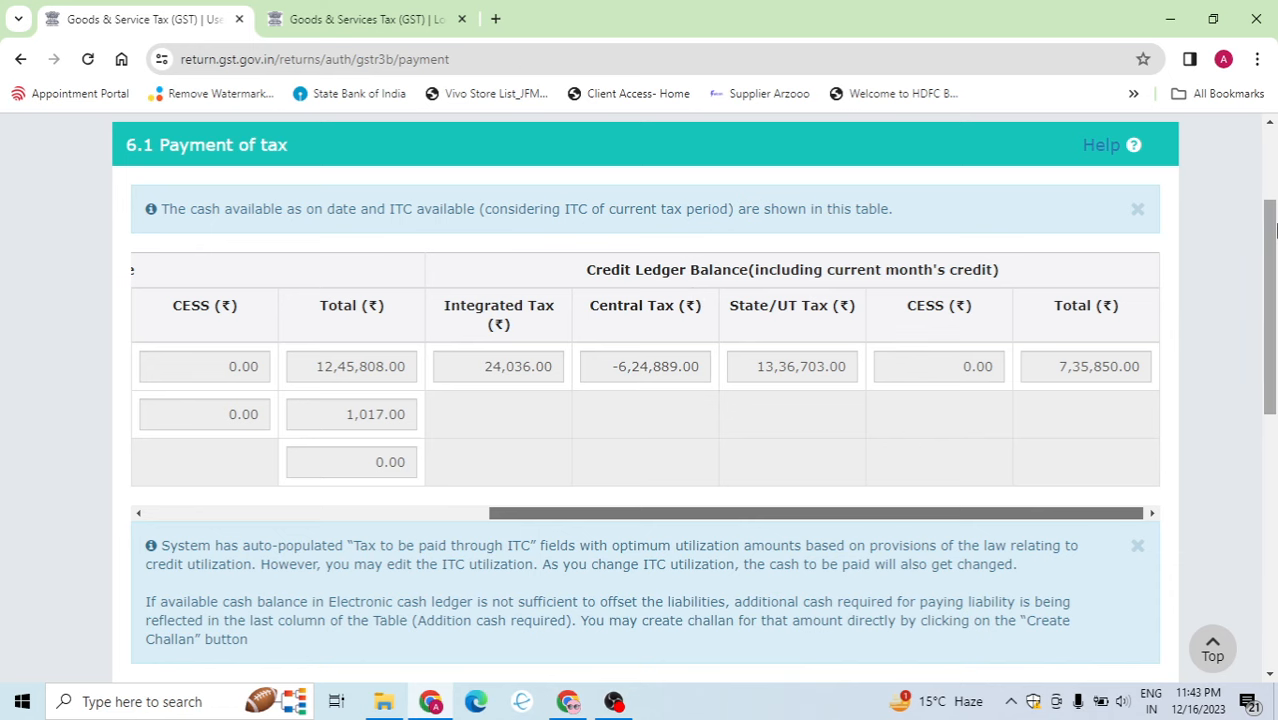
drag(1273, 250, 1244, 463)
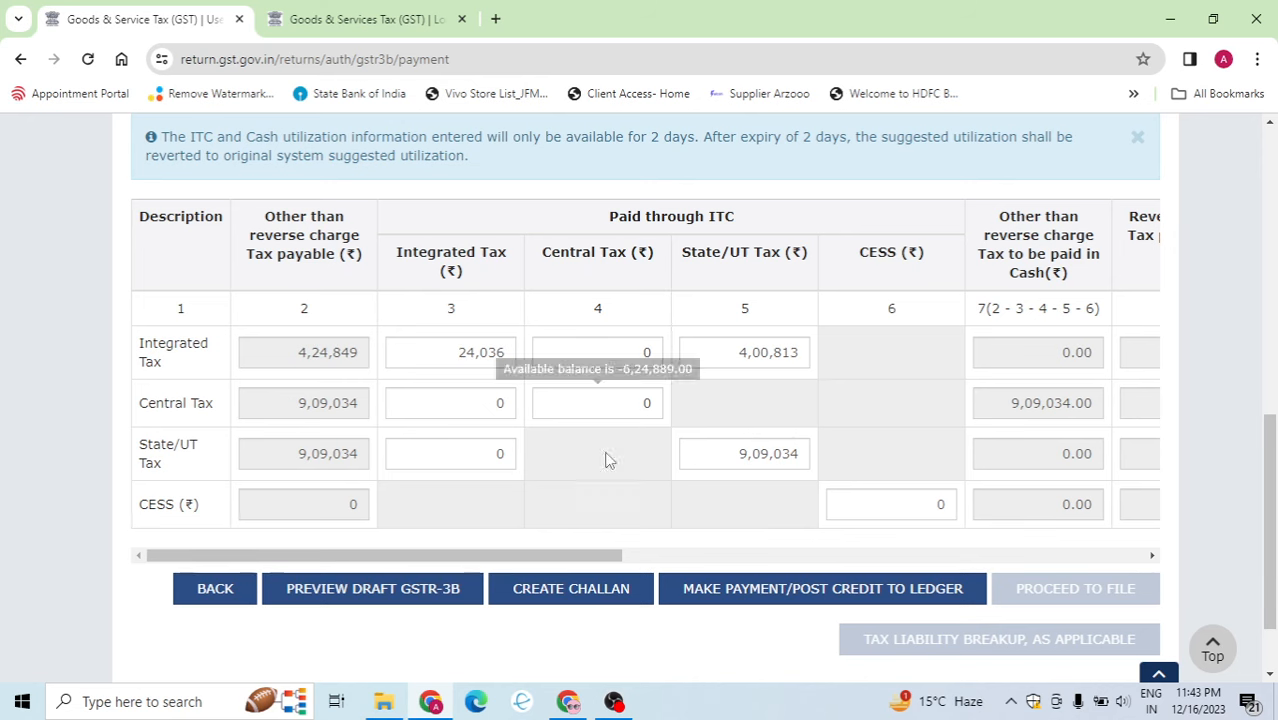
drag(542, 560, 588, 562)
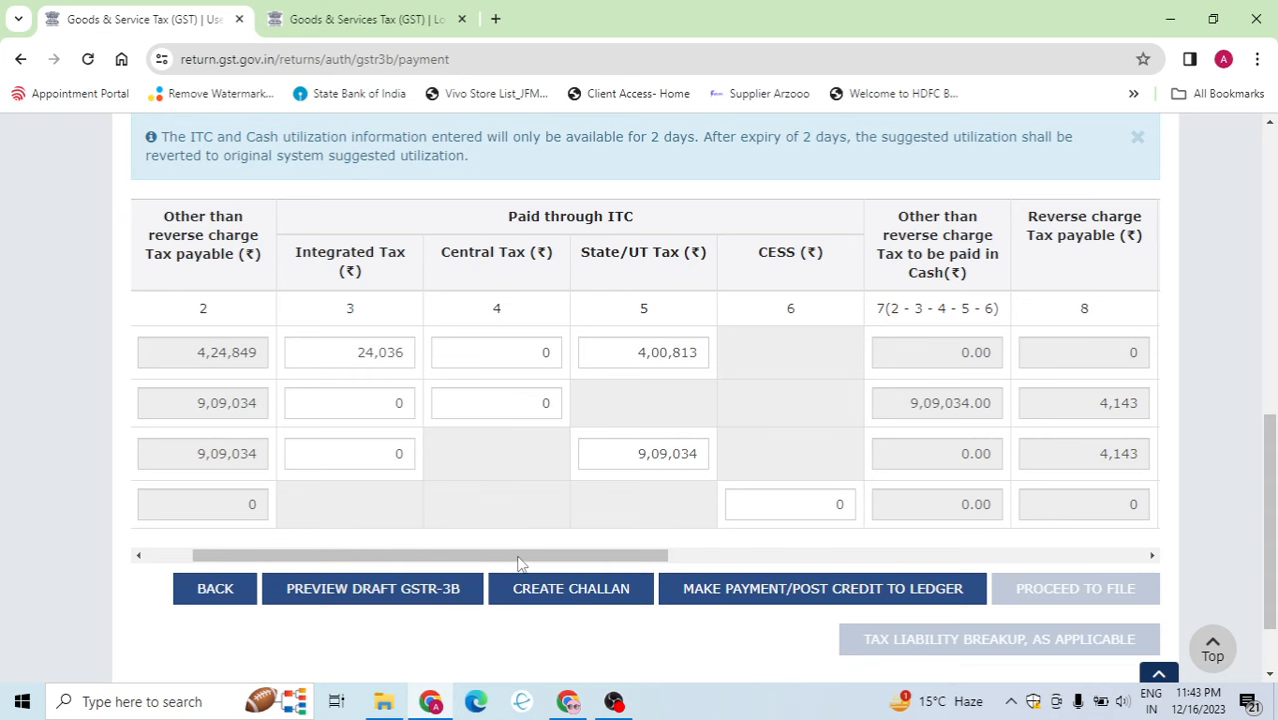
drag(519, 563, 740, 545)
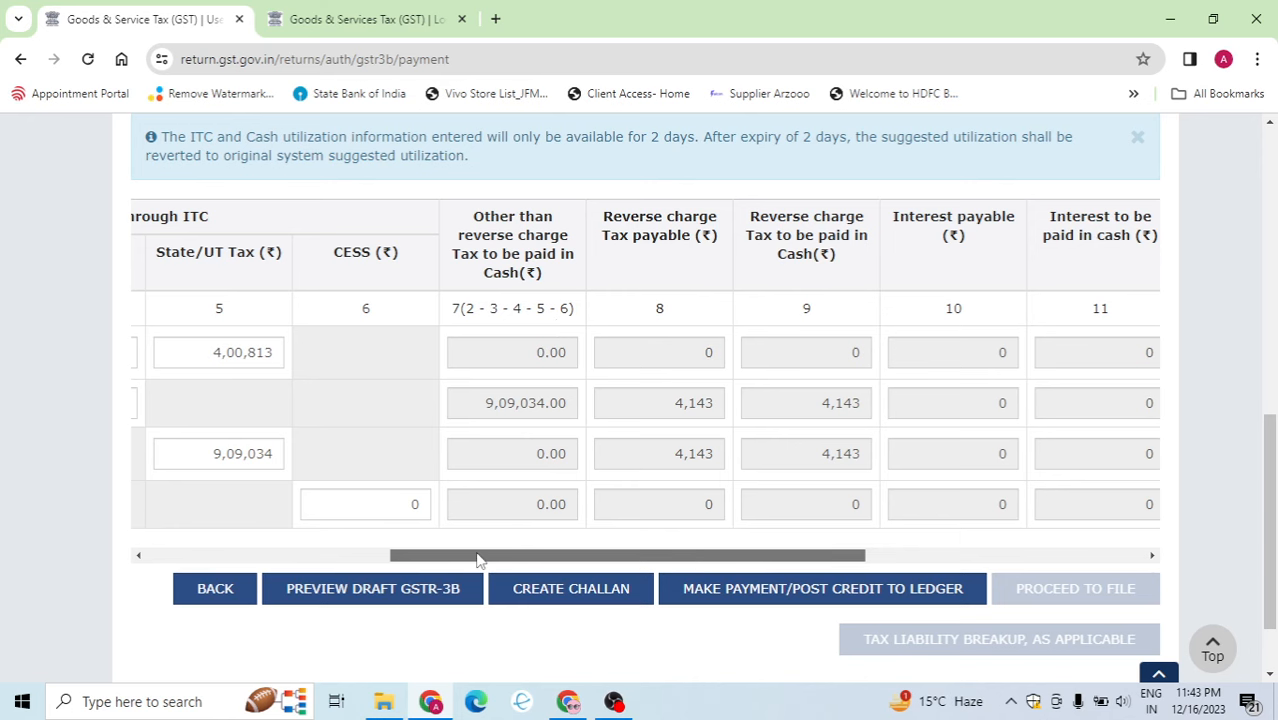
drag(478, 563, 241, 540)
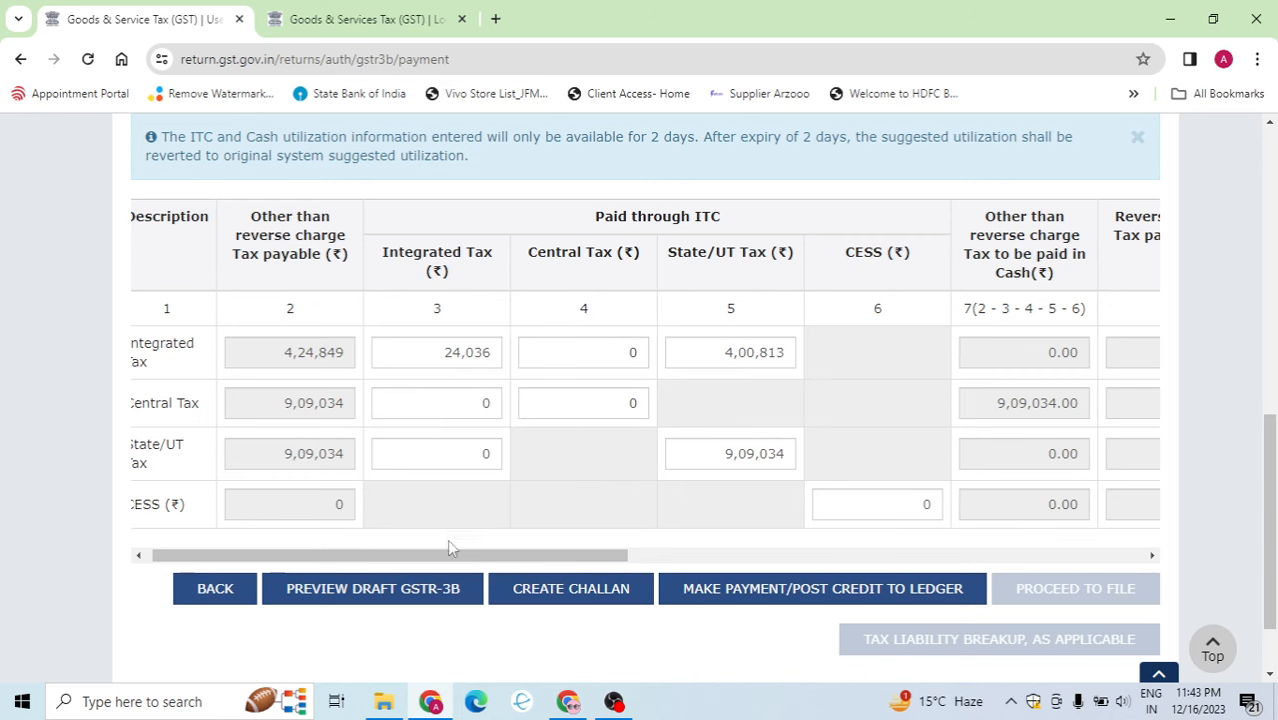
drag(448, 556, 639, 544)
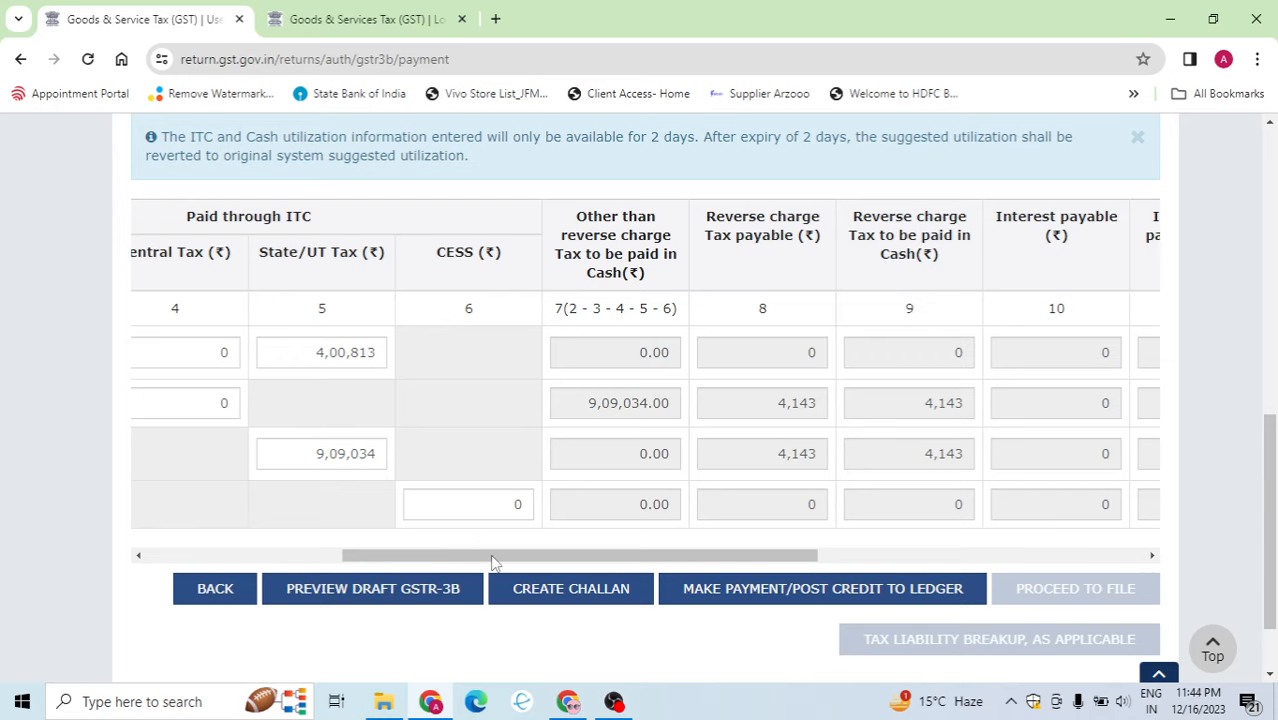
drag(491, 555, 870, 534)
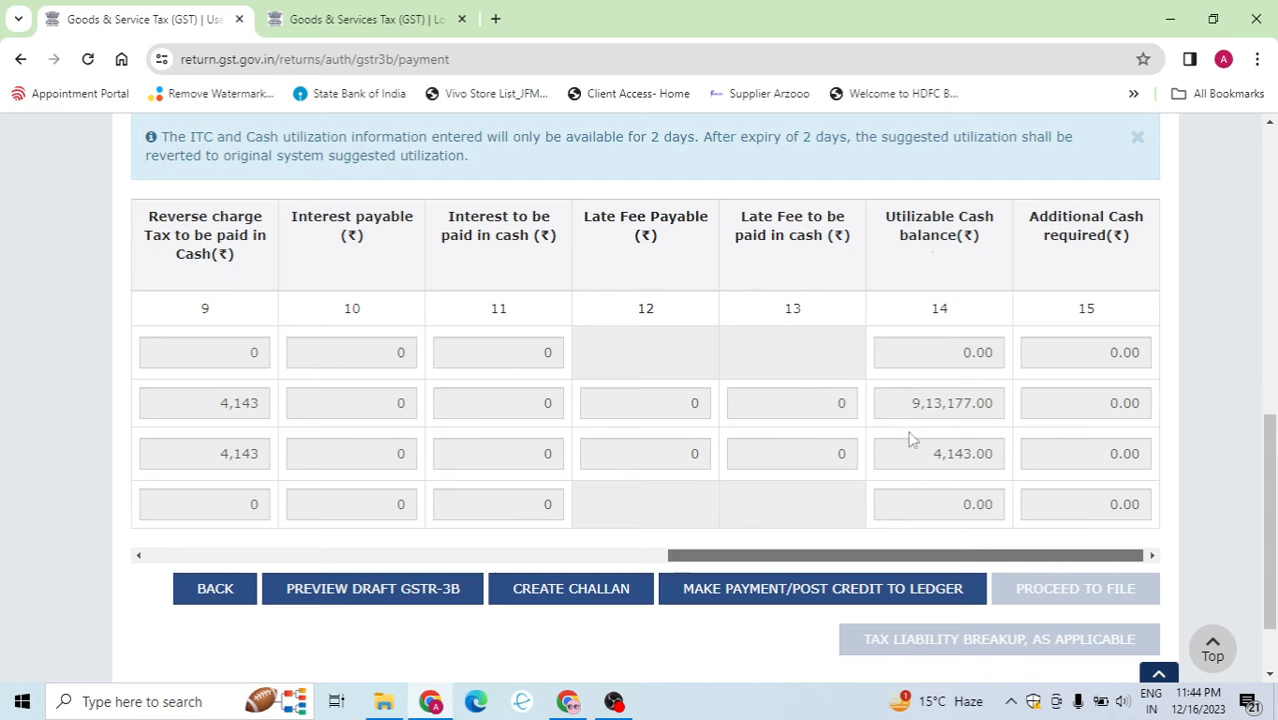
Post the November GSTR-3B liabilities to the credit and cash ledgers, confirming the offset.
click(731, 600)
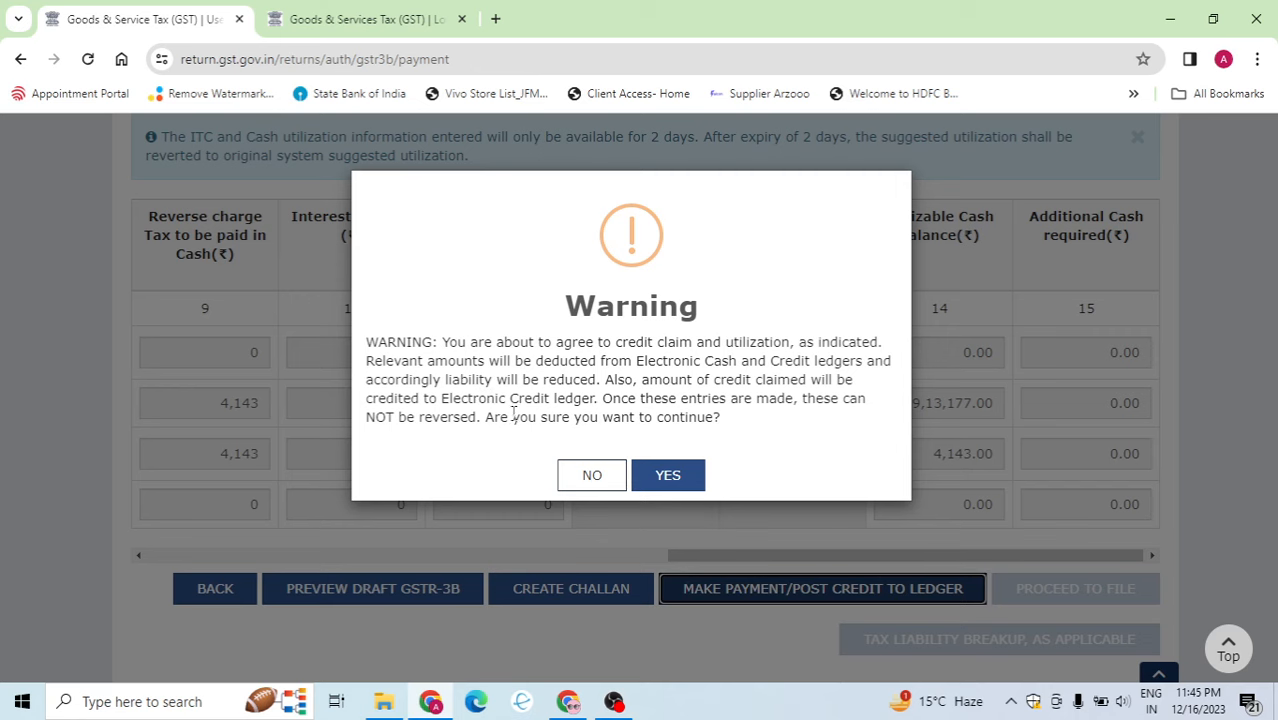
click(667, 477)
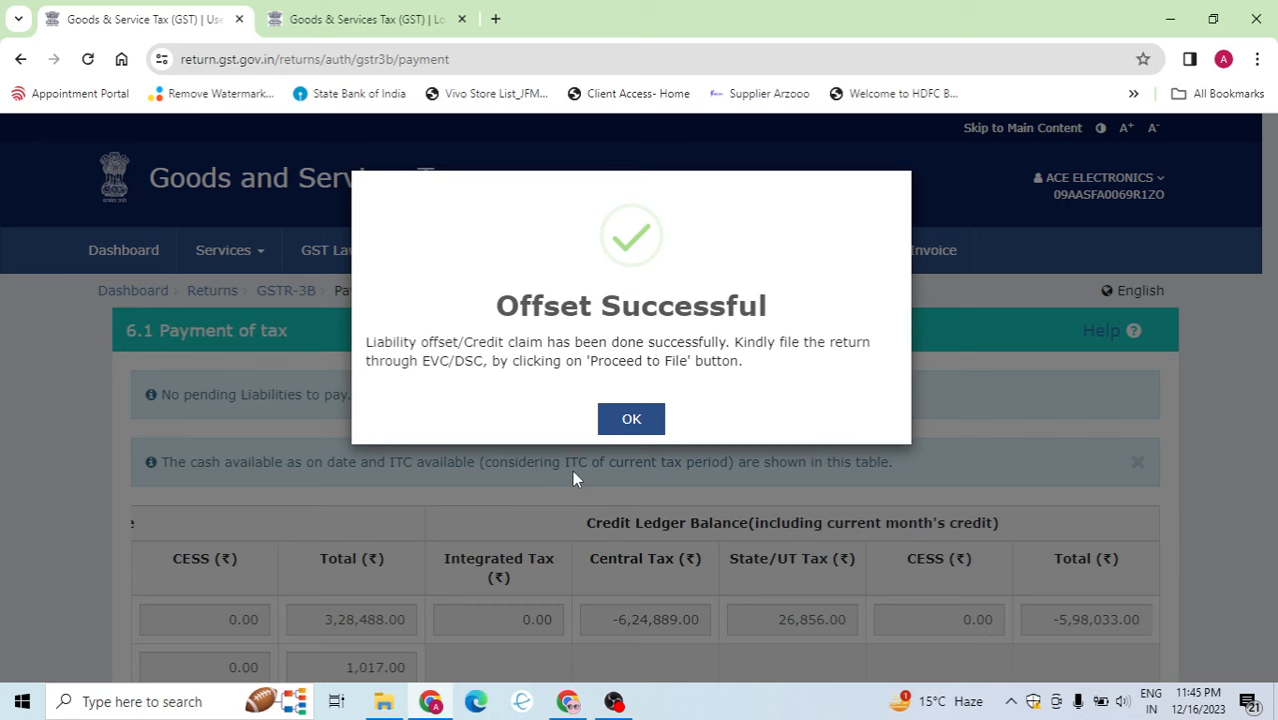
click(631, 422)
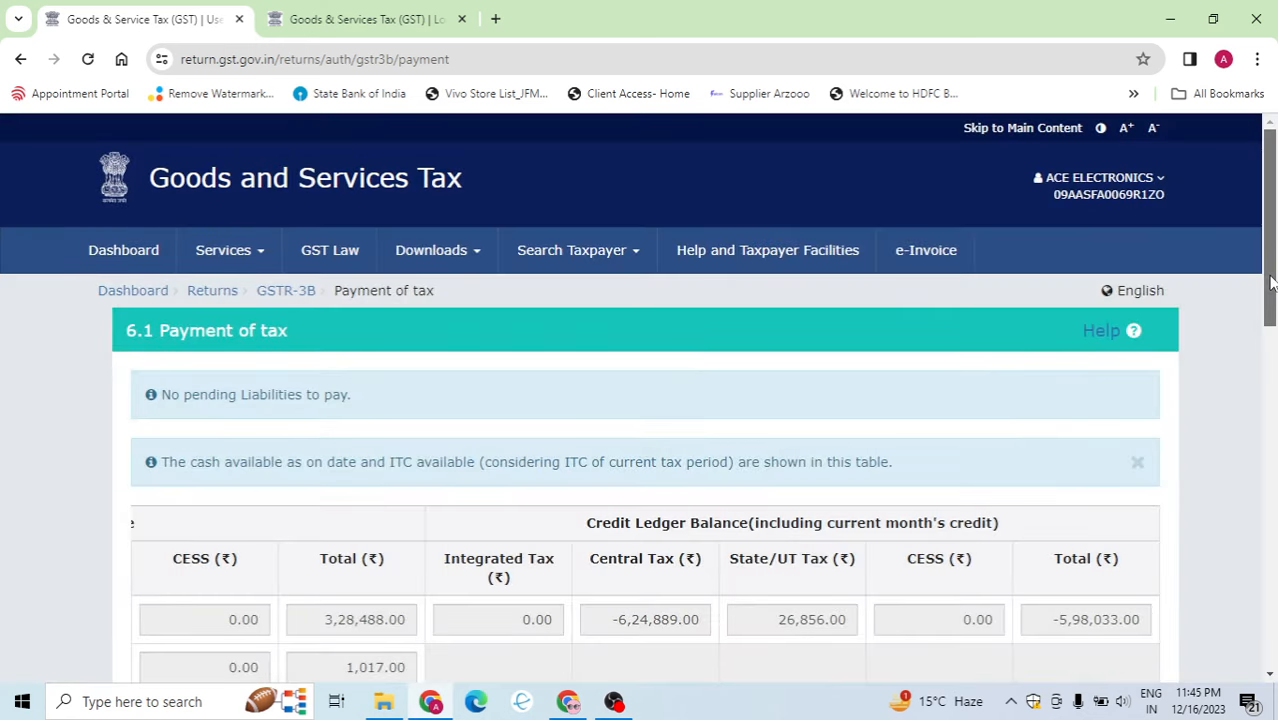
Proceed from the Payment of tax page to the GSTR-3B Filing of Tax verification page.
drag(1266, 296, 1190, 627)
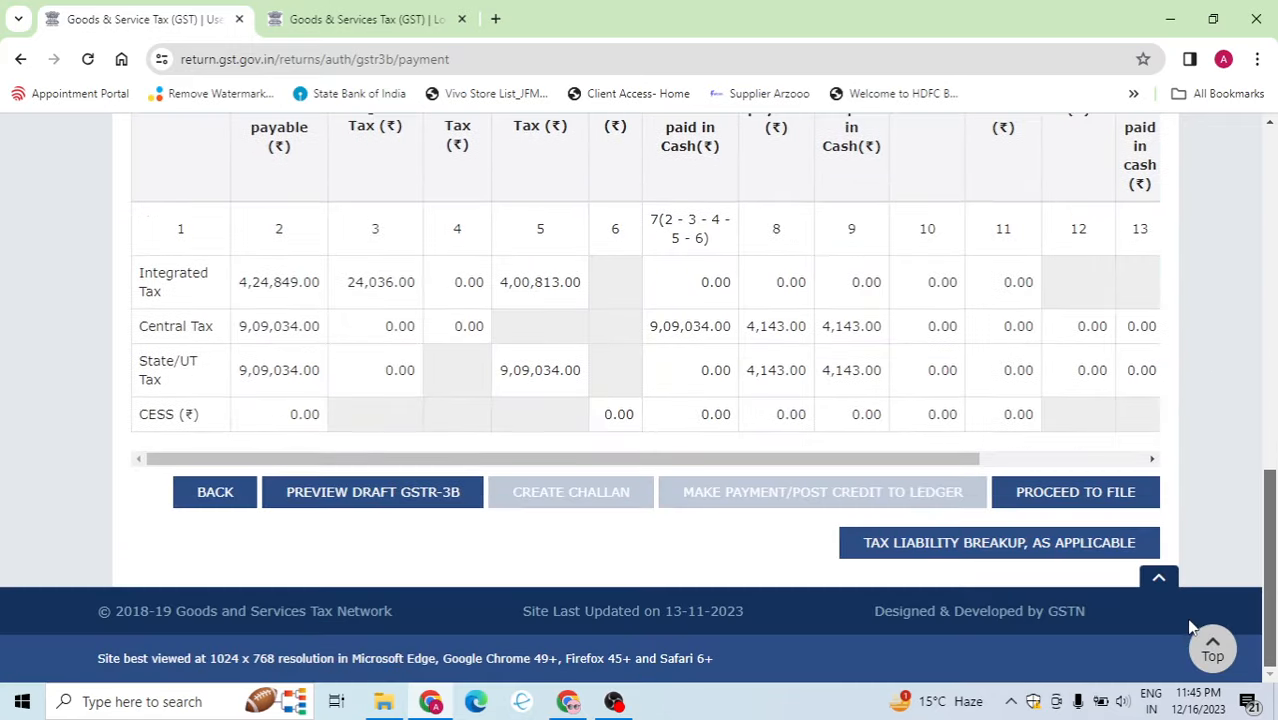
click(1061, 505)
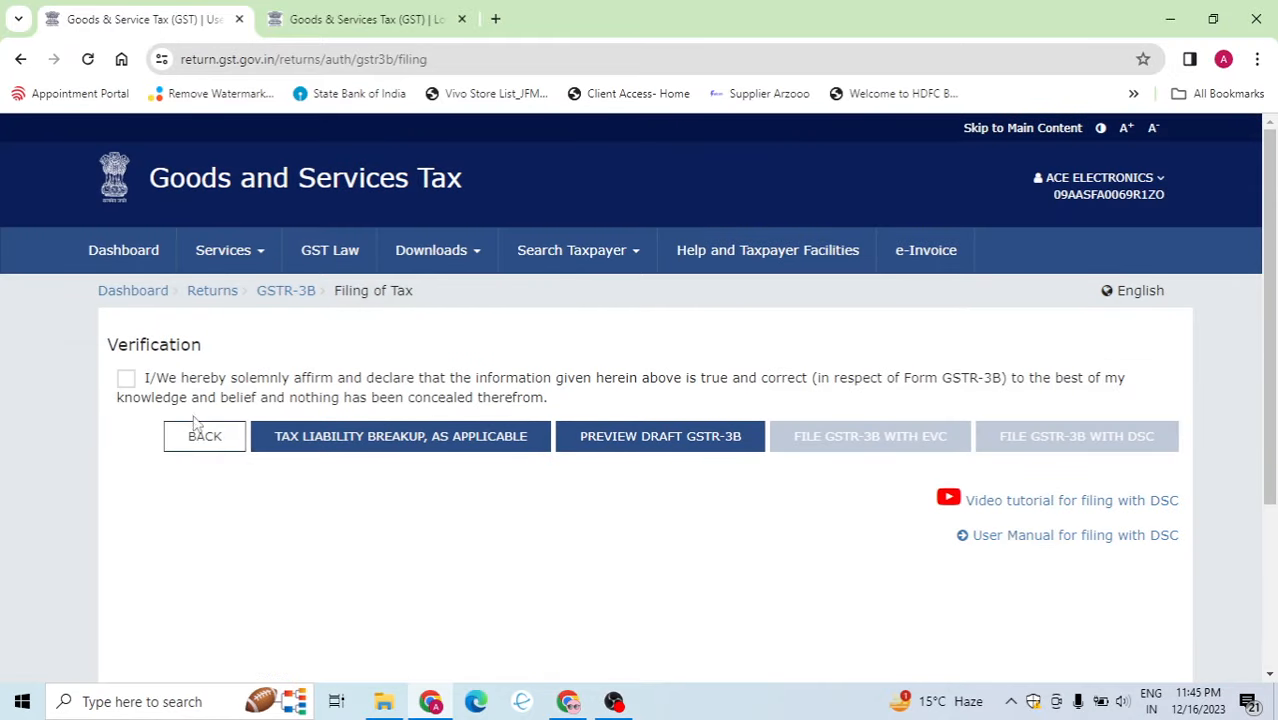
Tick the declaration checkbox in the GSTR-3B Verification section.
click(126, 379)
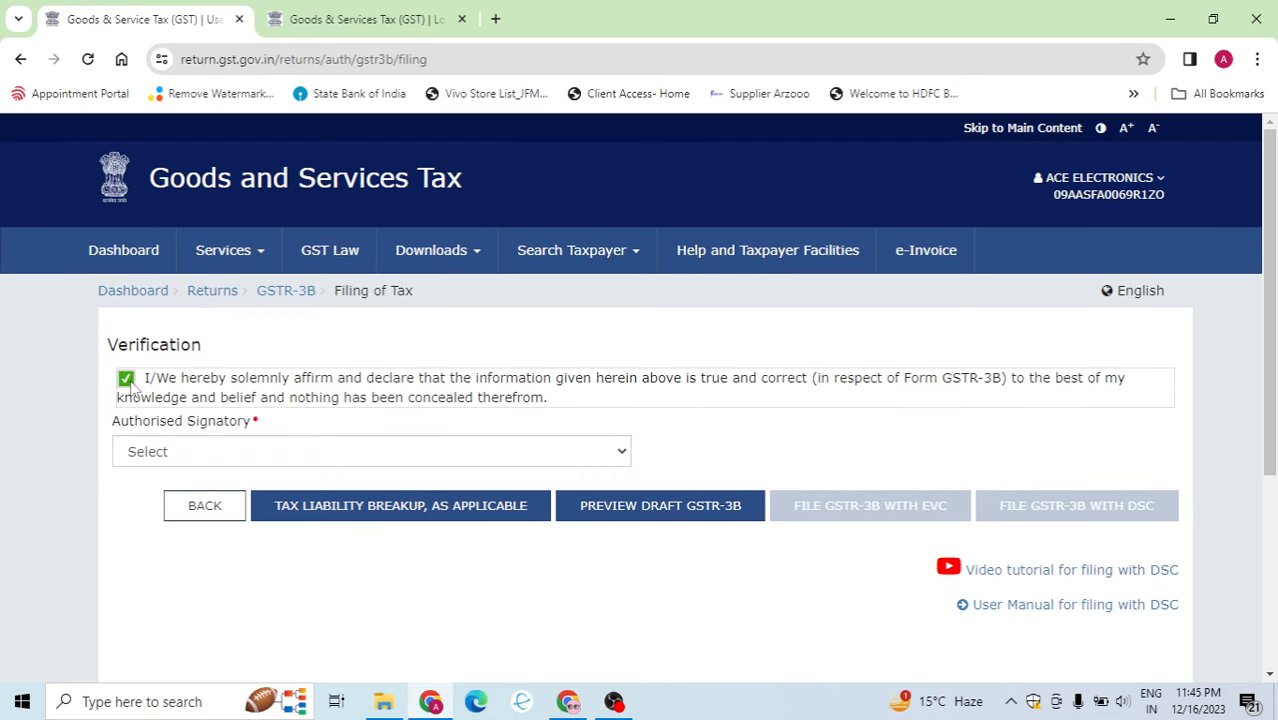